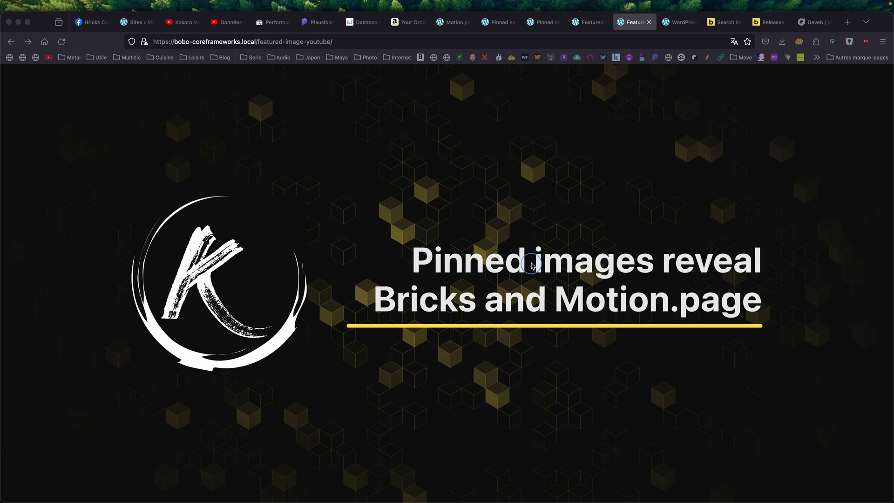
left_click(546, 25)
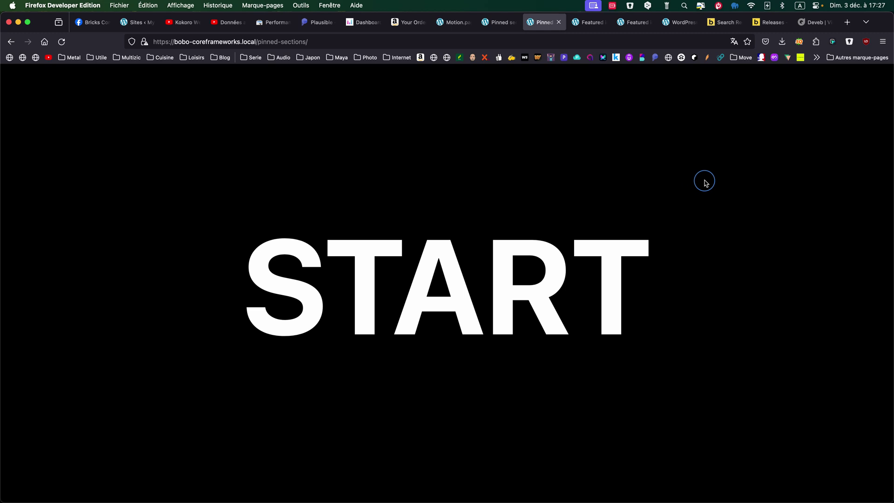
scroll(705, 182, "down", 10)
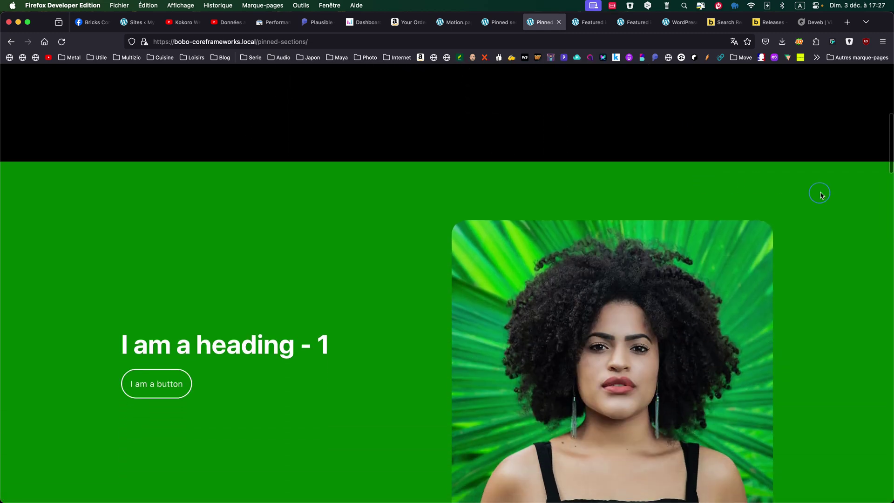
scroll(823, 196, "down", 8)
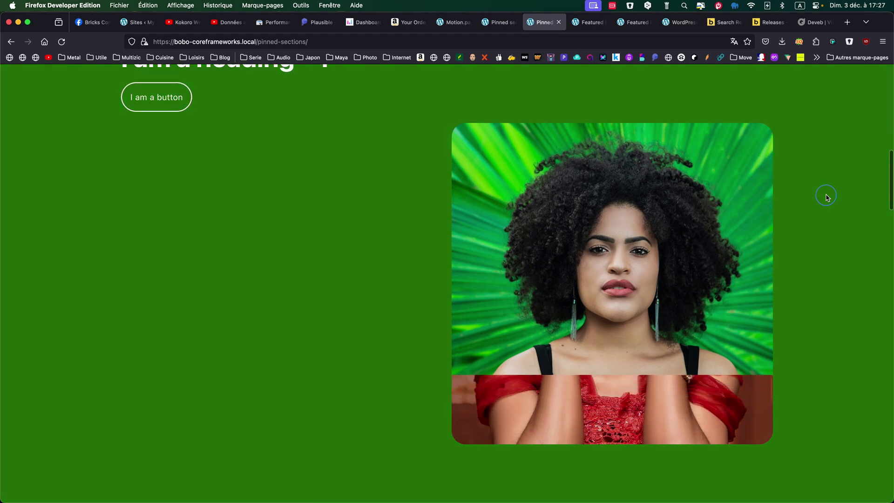
scroll(826, 197, "down", 8)
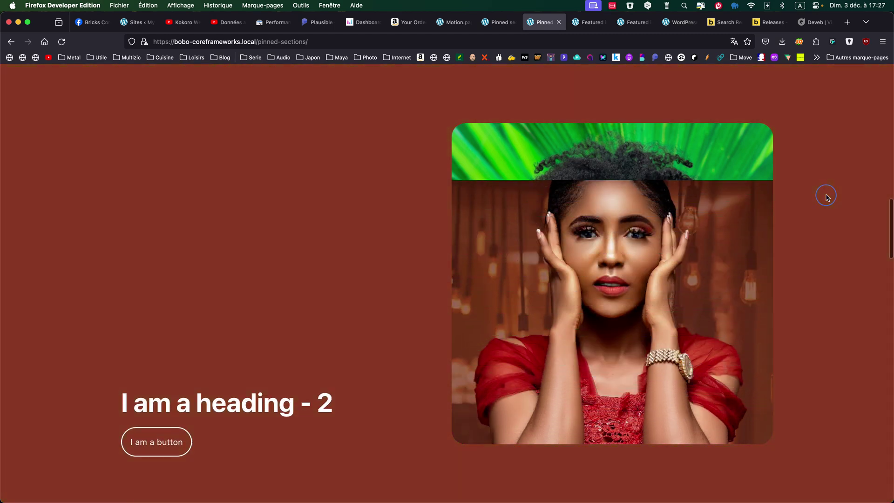
scroll(826, 196, "down", 8)
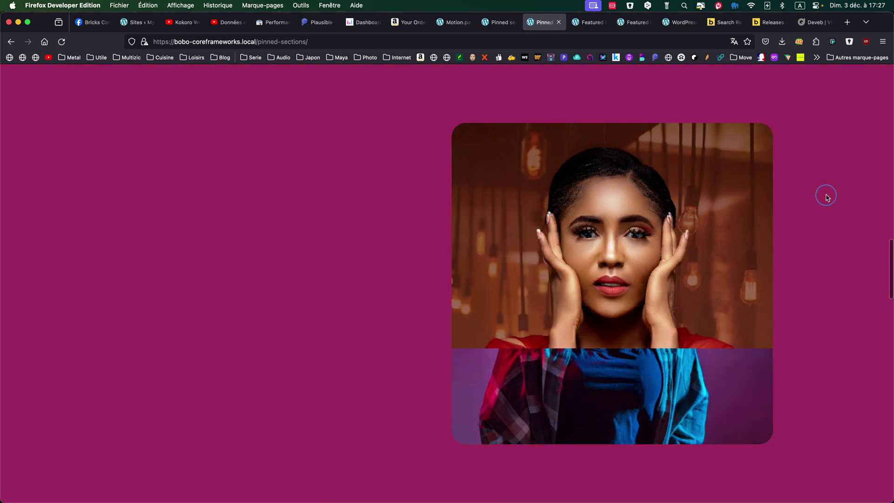
scroll(826, 197, "down", 8)
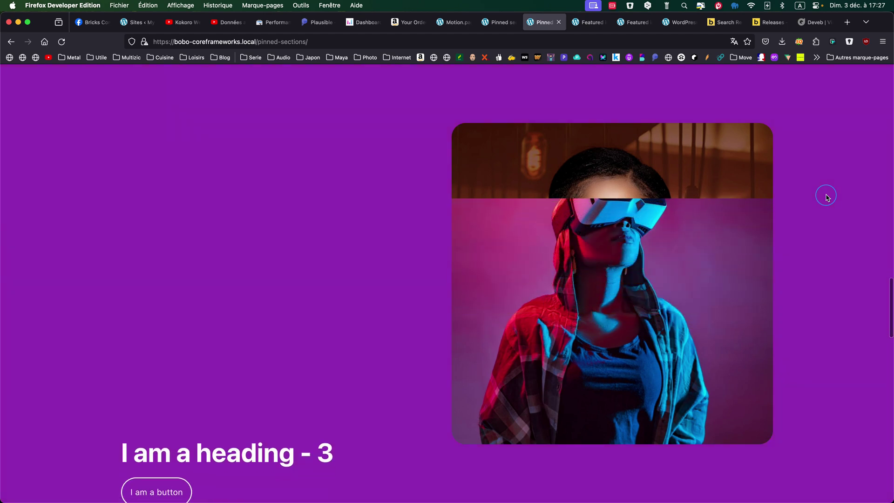
scroll(826, 197, "down", 8)
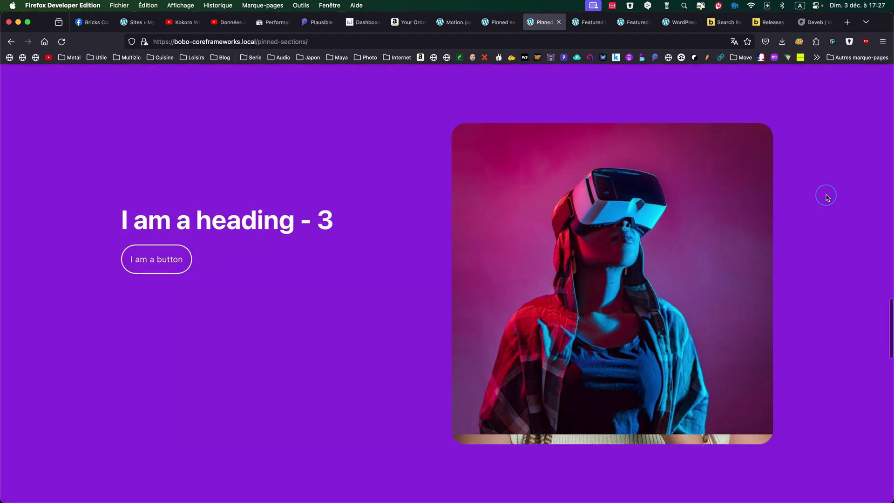
scroll(826, 197, "down", 8)
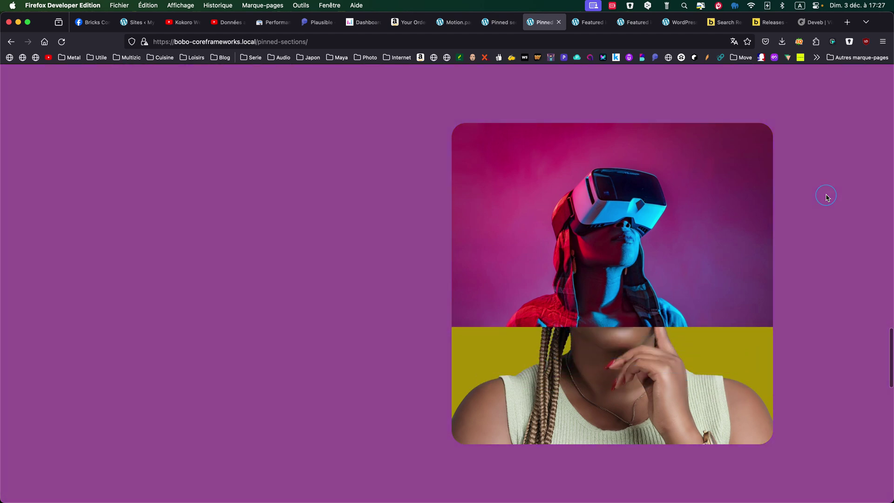
scroll(826, 196, "down", 8)
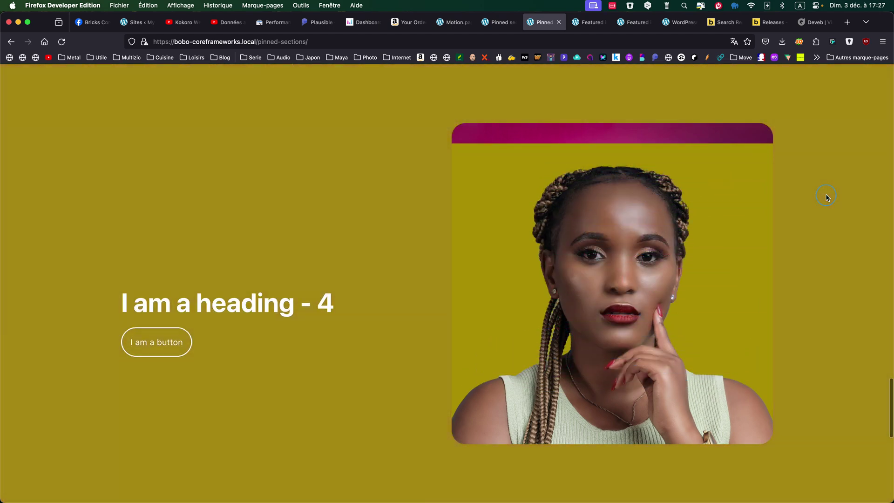
scroll(825, 196, "down", 8)
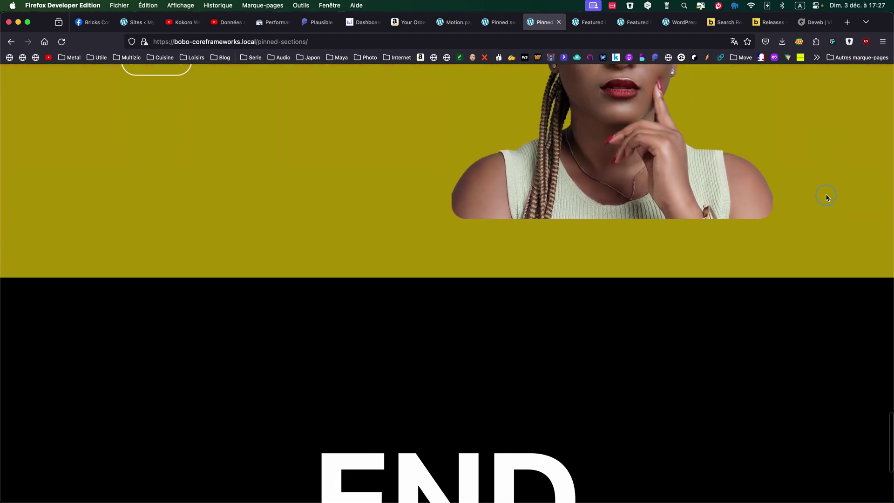
scroll(825, 196, "up", 10)
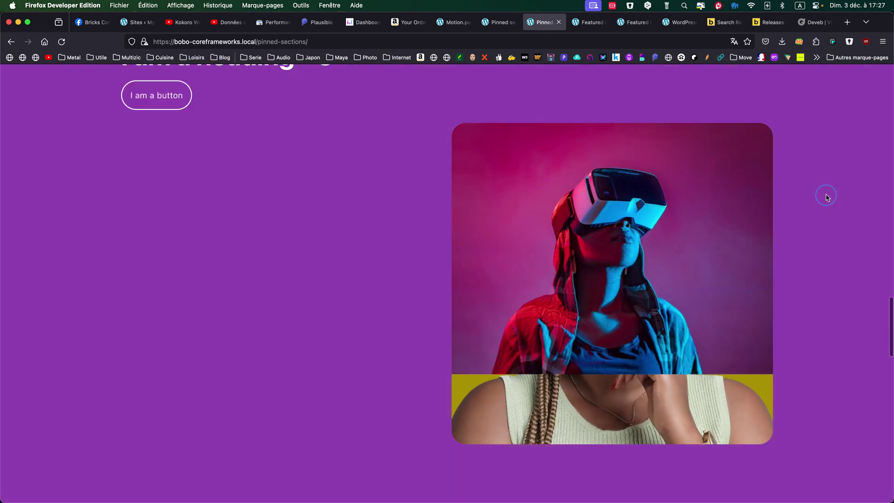
scroll(826, 197, "up", 10)
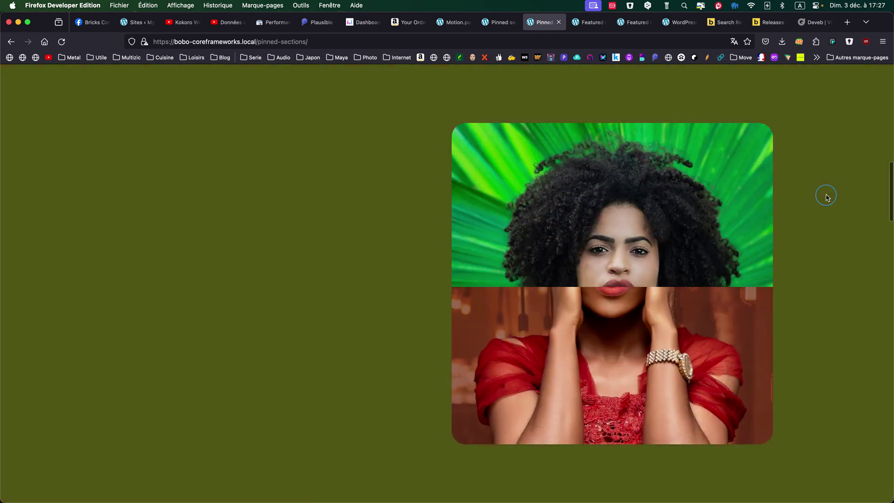
scroll(826, 196, "up", 10)
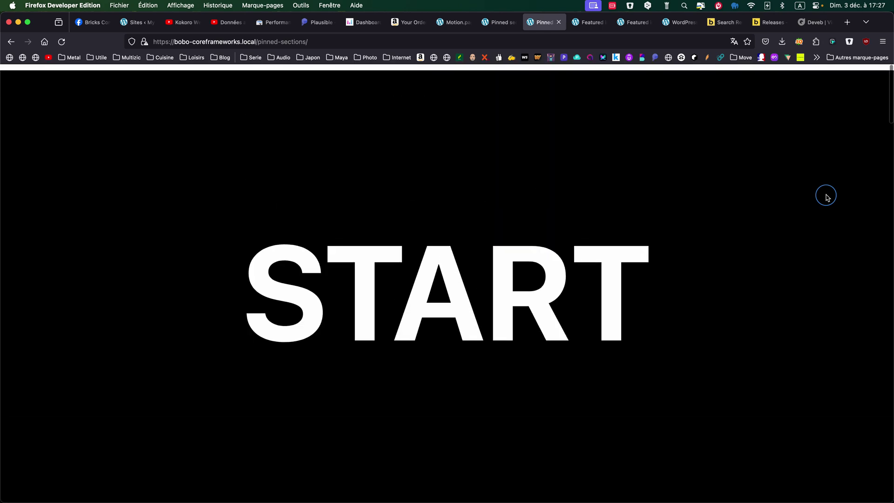
scroll(825, 197, "down", 10)
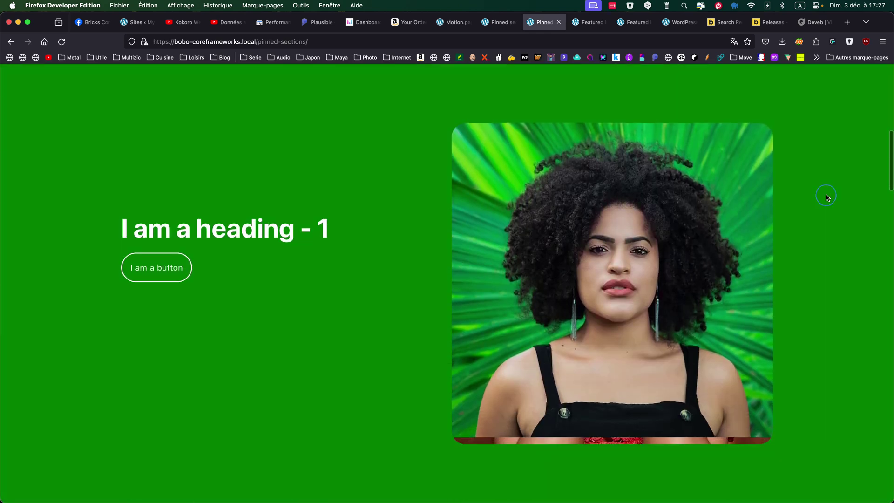
scroll(826, 196, "down", 10)
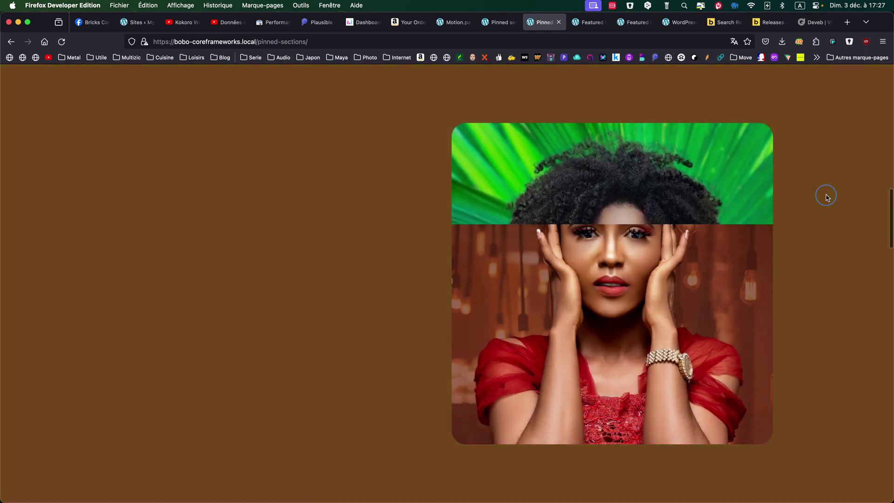
scroll(825, 197, "down", 3)
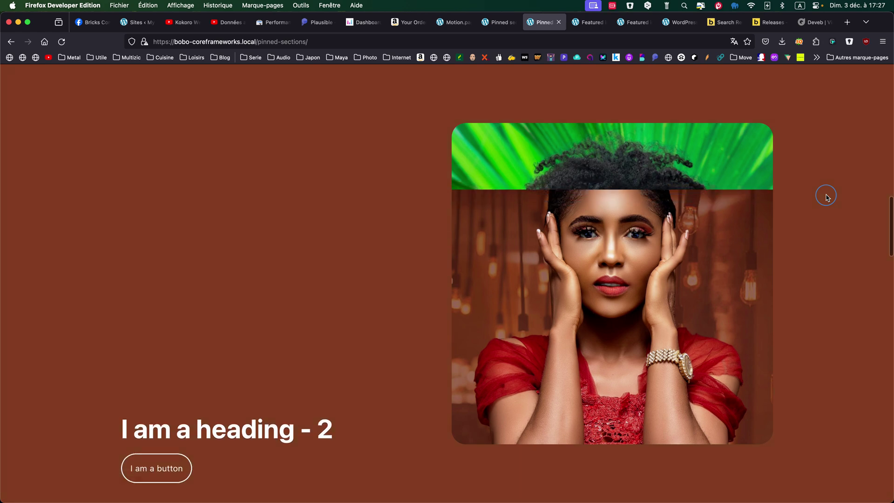
scroll(825, 196, "up", 1)
scroll(826, 197, "down", 3)
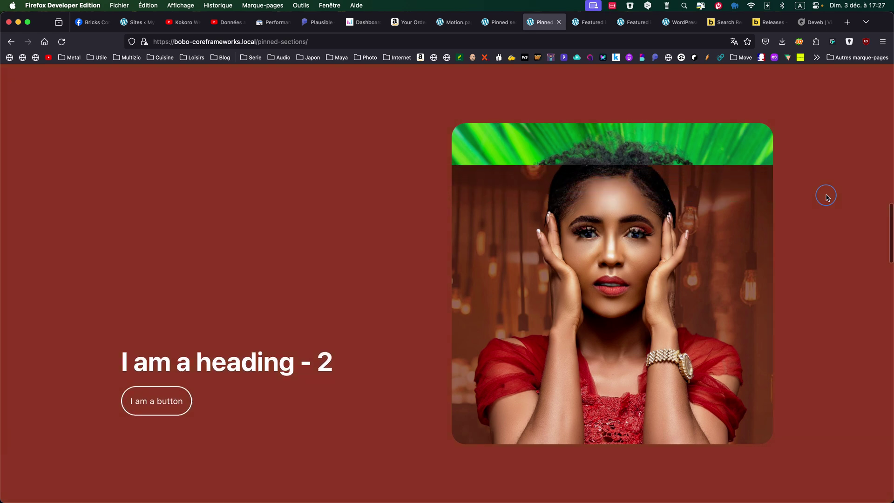
scroll(825, 197, "down", 5)
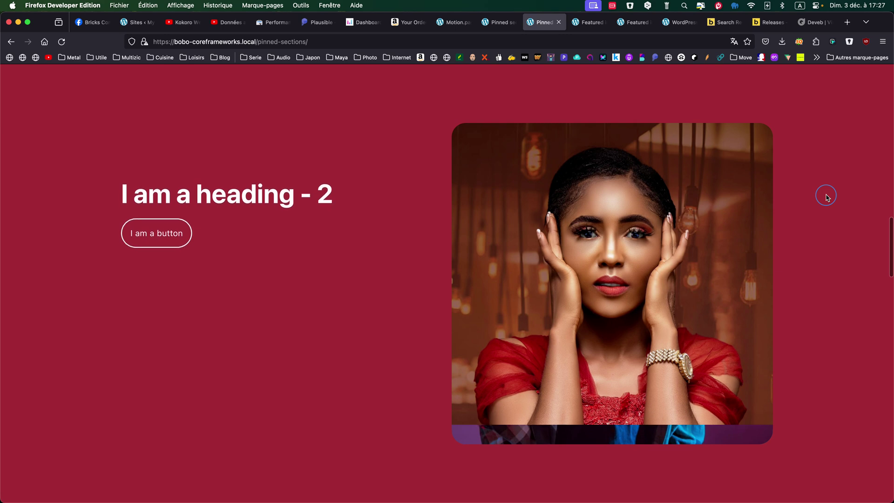
scroll(825, 196, "down", 5)
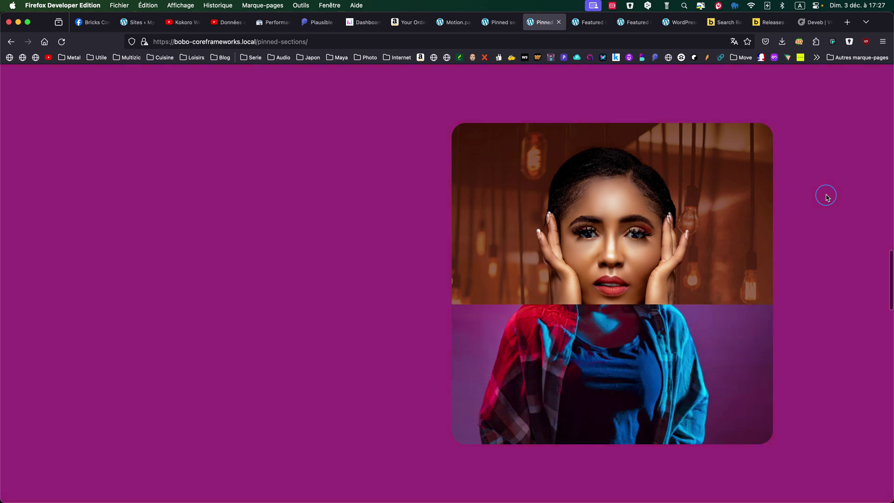
scroll(826, 197, "down", 5)
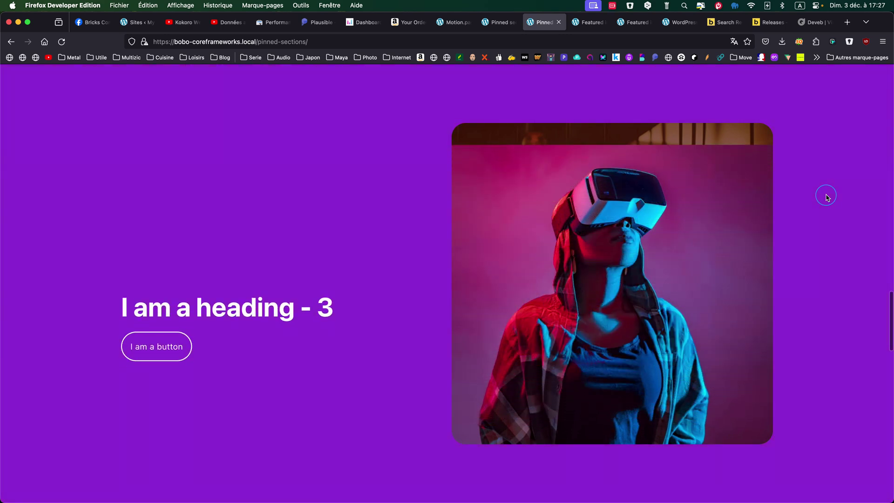
scroll(825, 196, "down", 5)
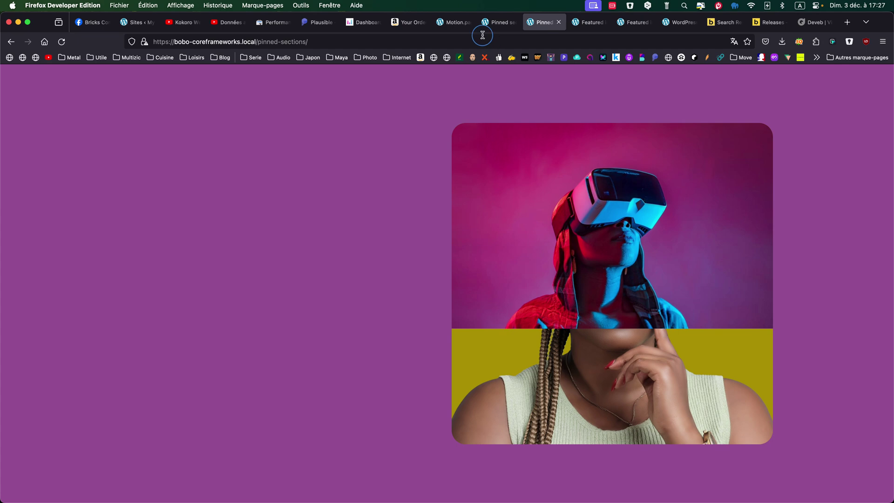
Open the pinned-sections page in Bricks and select the Pinned Element section in Structure
left_click(496, 22)
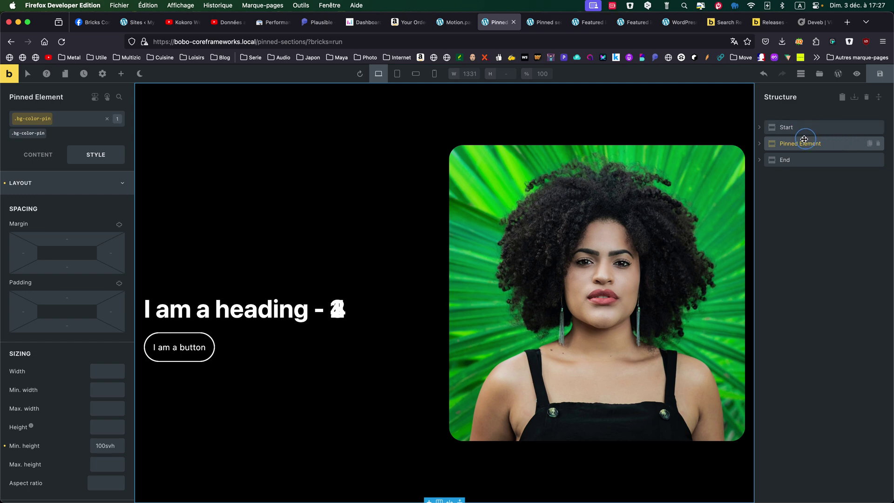
scroll(622, 175, "up", 10)
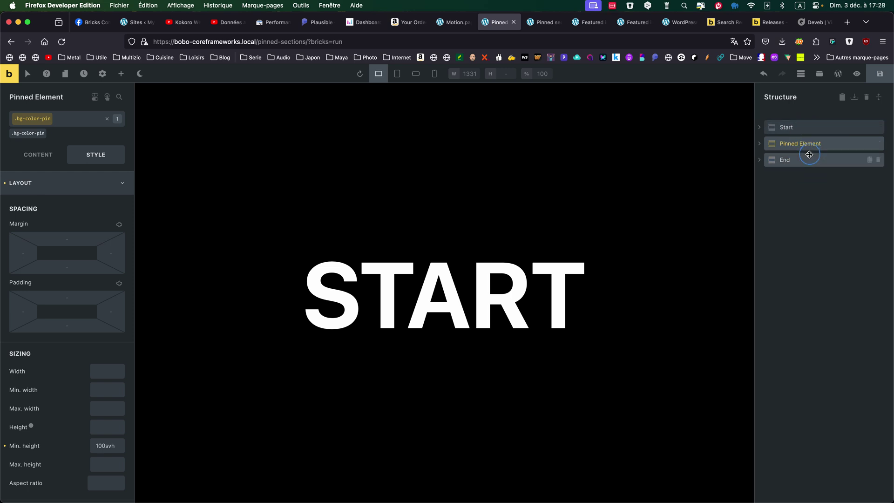
left_click(799, 145)
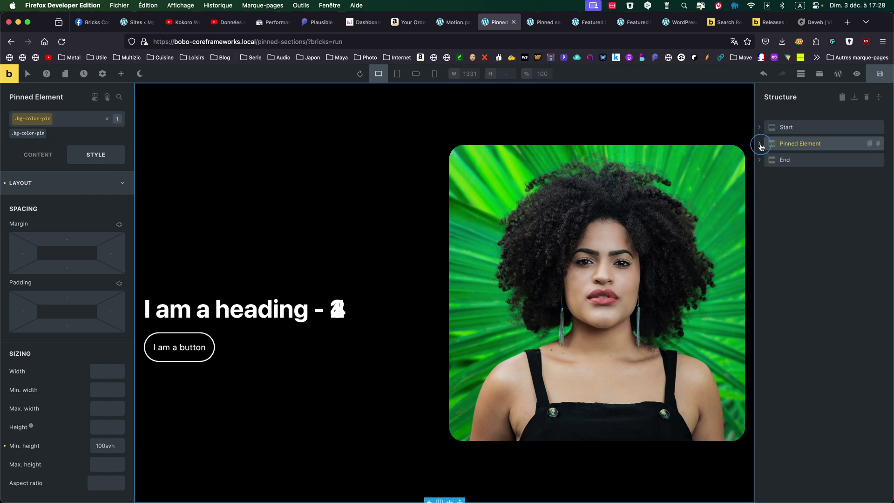
Expand the Pinned Element's Container to reveal its Block Texts and Block Images children
left_click(760, 144)
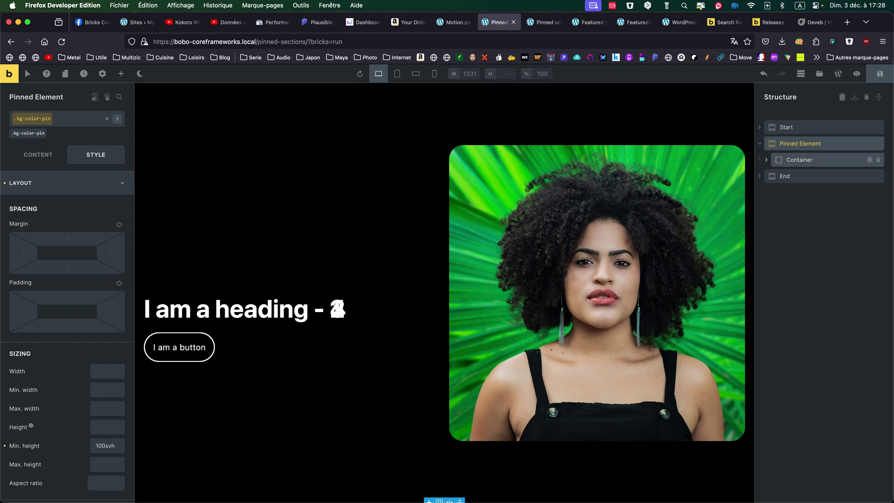
left_click(767, 162)
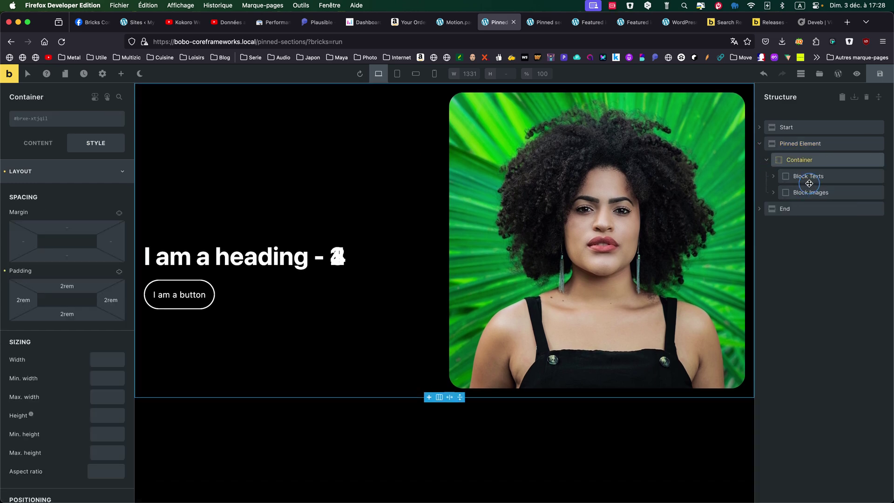
left_click(810, 177)
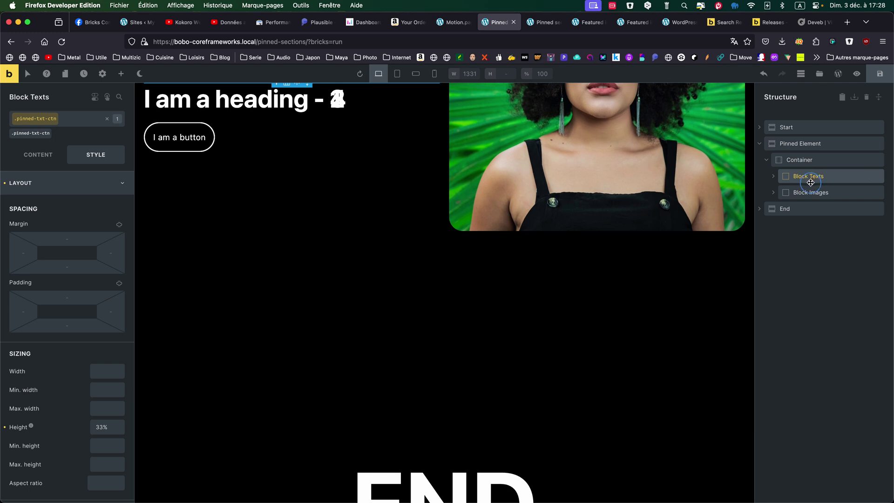
left_click(812, 193)
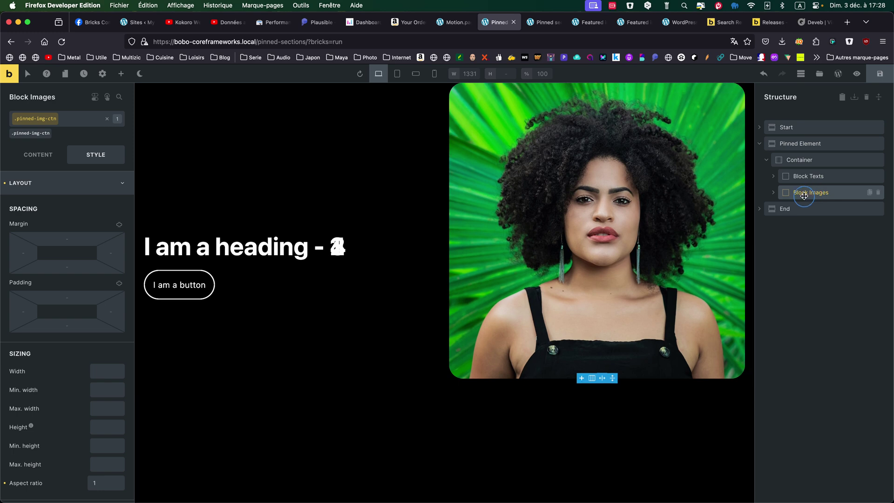
scroll(724, 205, "up", 1)
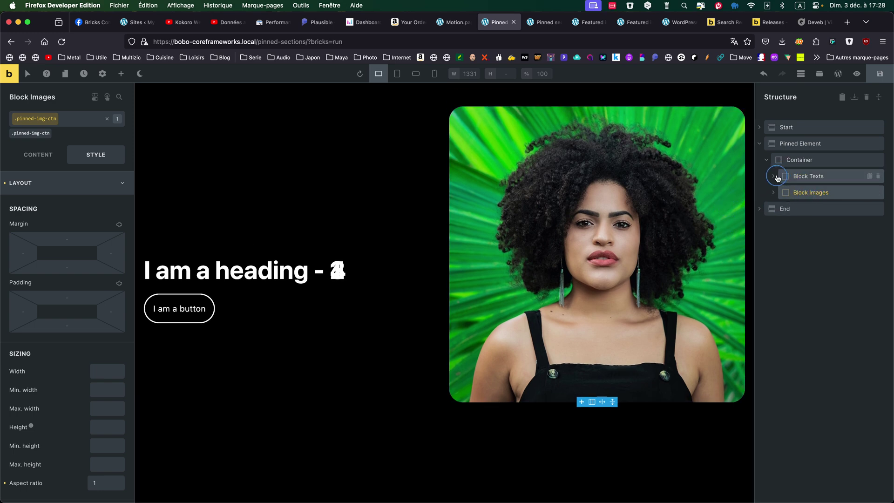
Select the first pin-txt Div in Block Texts and confirm its absolute positioning
left_click(774, 177)
left_click(804, 192)
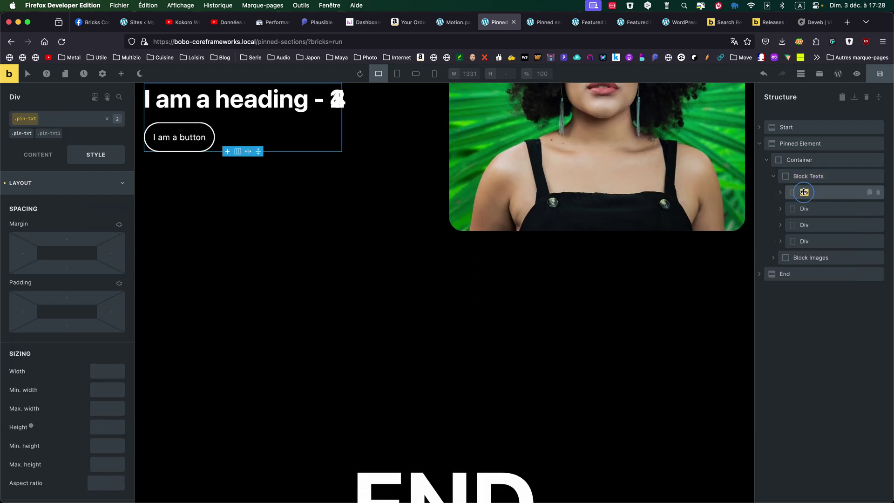
scroll(319, 142, "up", 3)
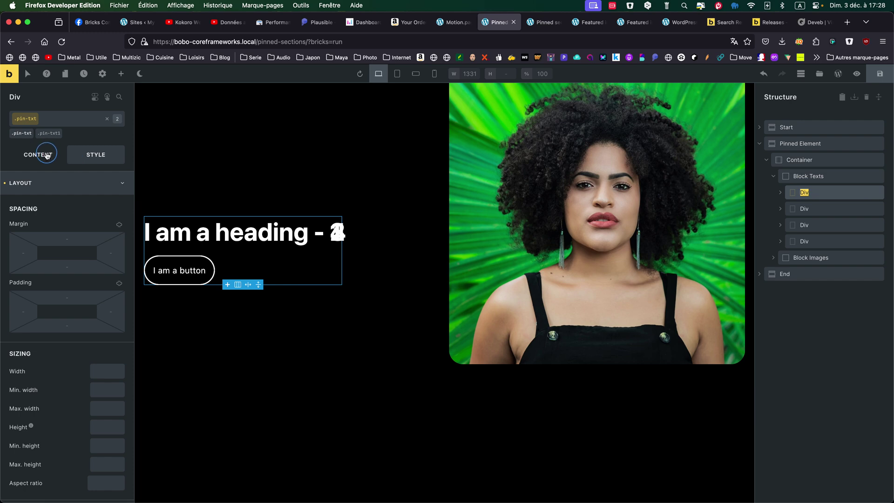
left_click(43, 181)
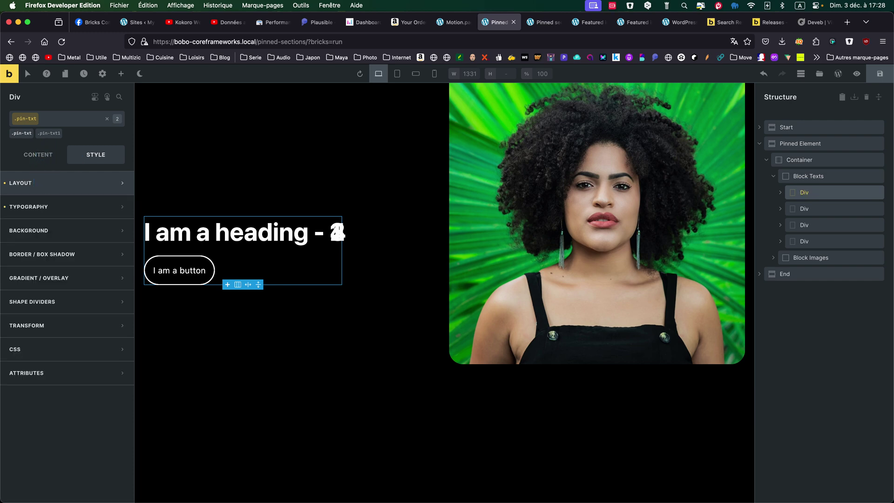
left_click(43, 183)
scroll(80, 277, "down", 5)
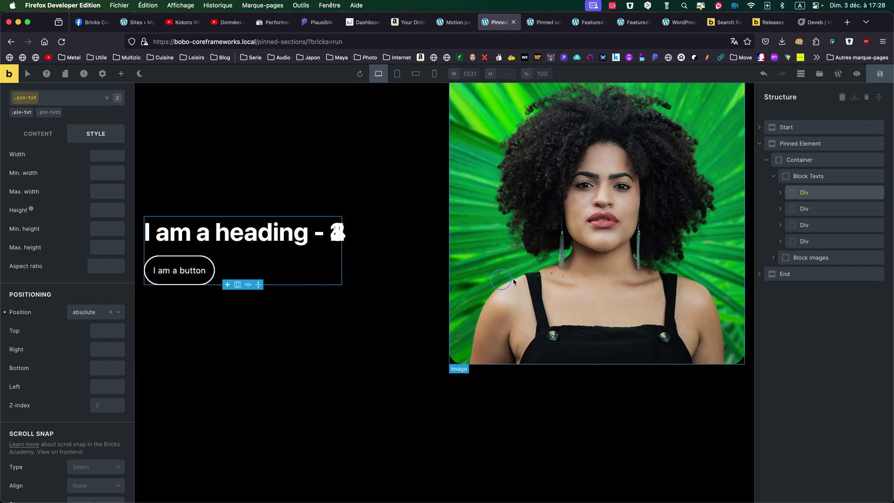
Check the first image's full-size absolute settings, then go to the Motion.page pin-effect timeline
left_click(775, 260)
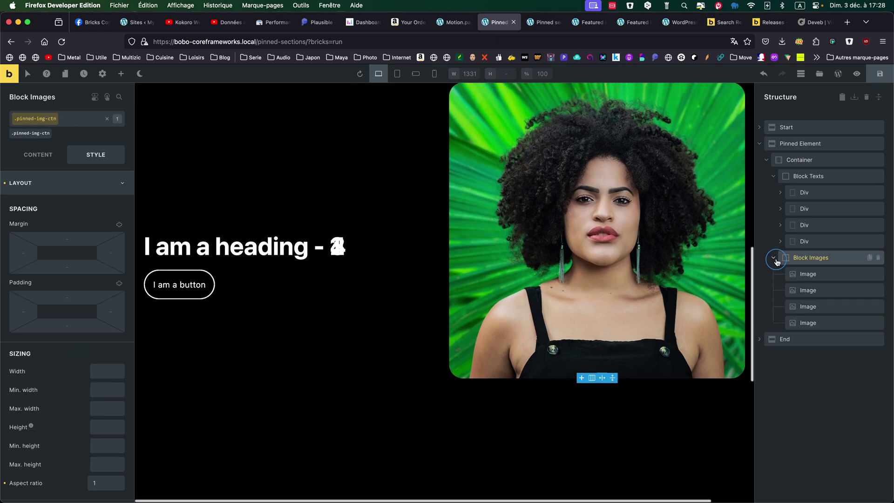
left_click(813, 278)
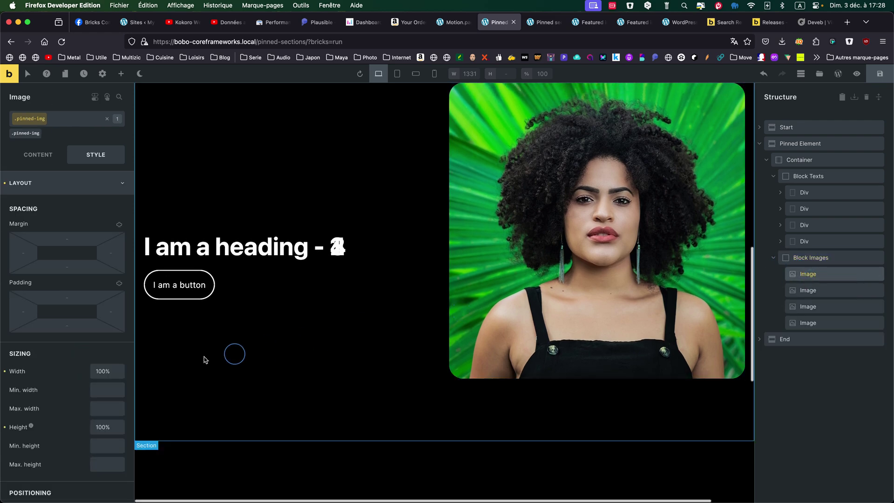
scroll(64, 370, "down", 3)
scroll(64, 372, "down", 2)
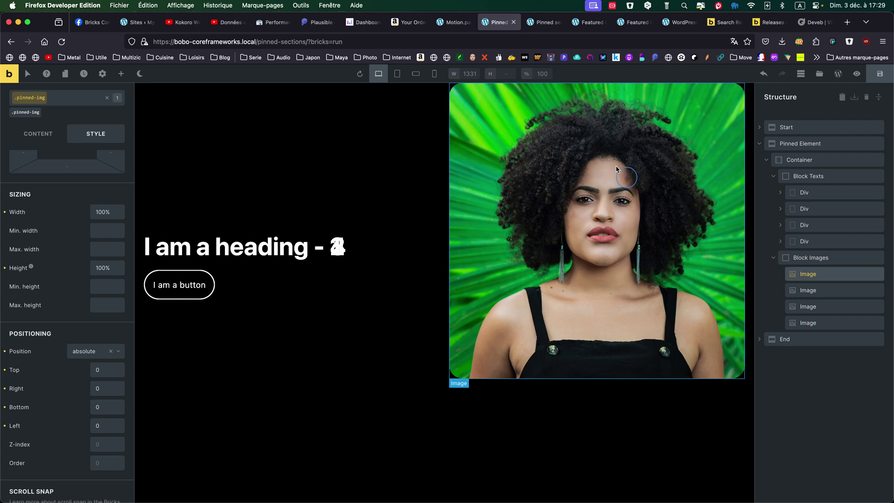
left_click(452, 22)
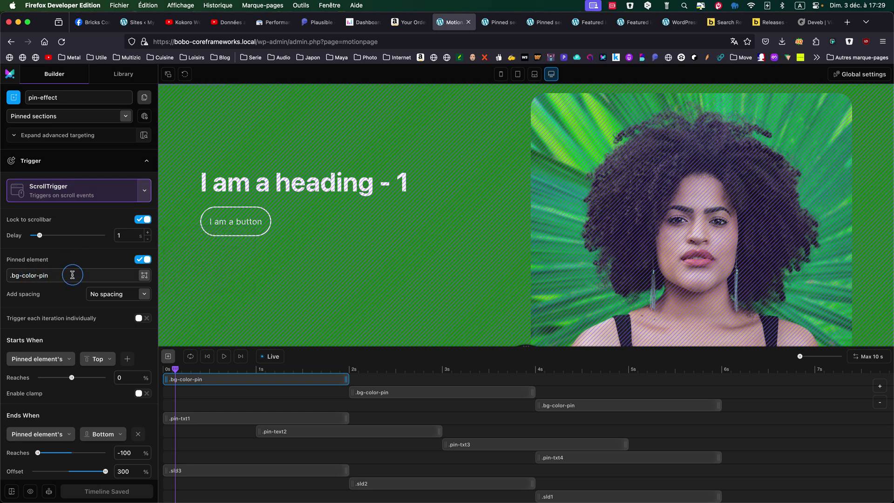
Review the ScrollTrigger pinning .bg-color-pin, then play and rewind the scroll preview
scroll(73, 275, "down", 2)
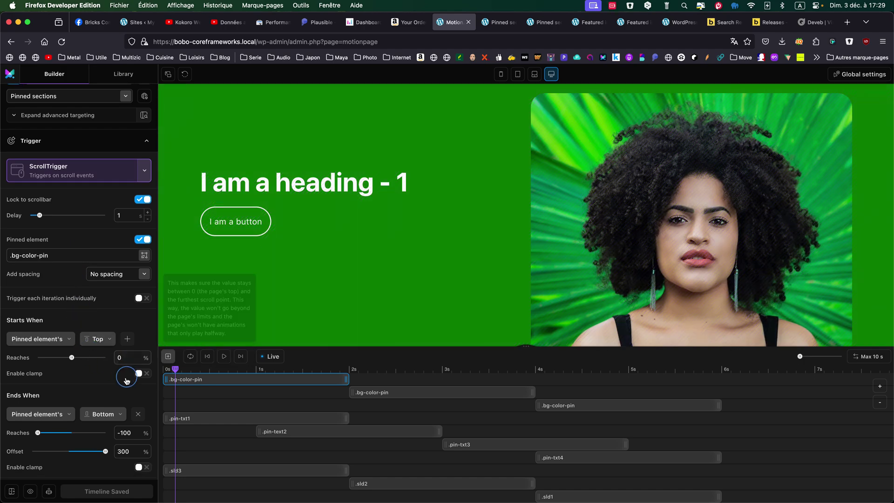
scroll(127, 434, "down", 5)
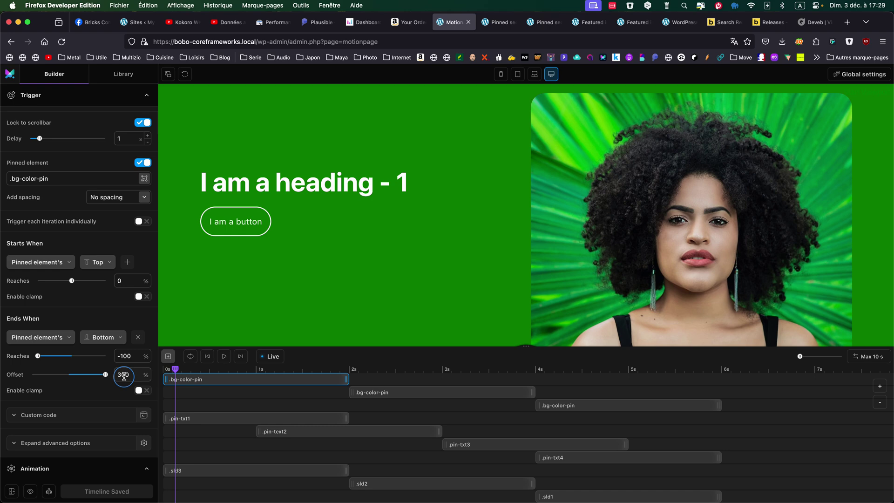
scroll(124, 376, "down", 8)
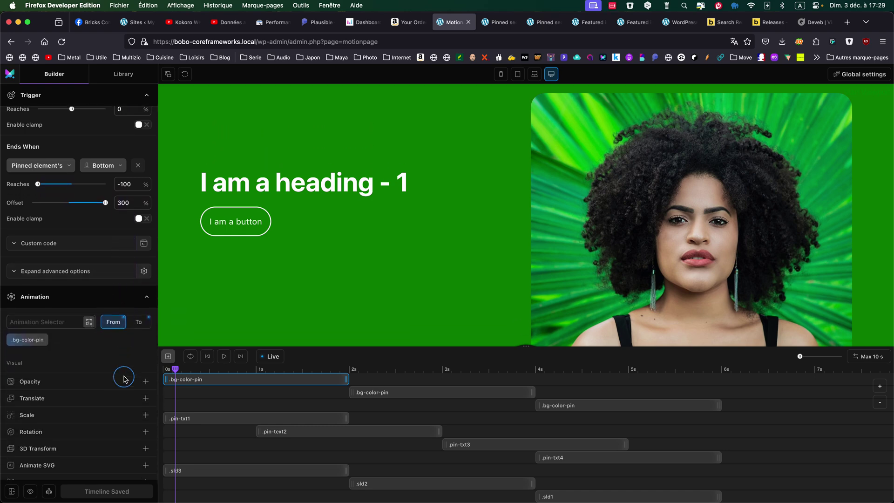
scroll(123, 378, "down", 6)
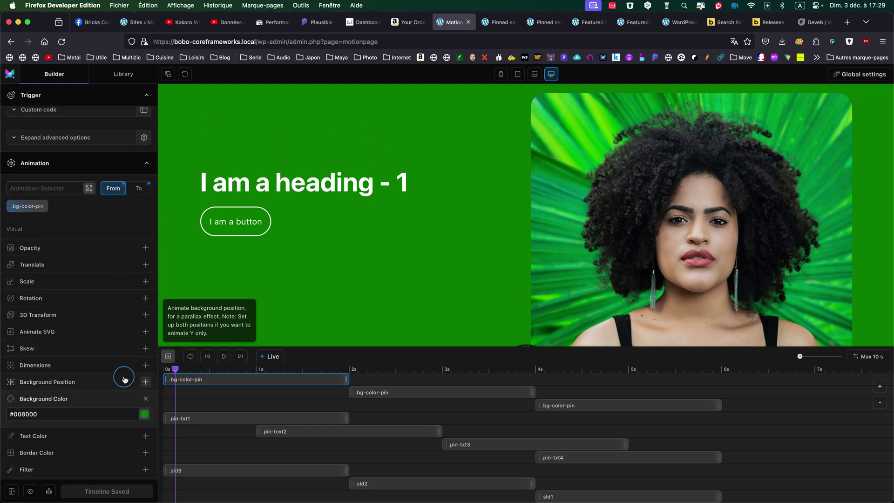
left_click(223, 362)
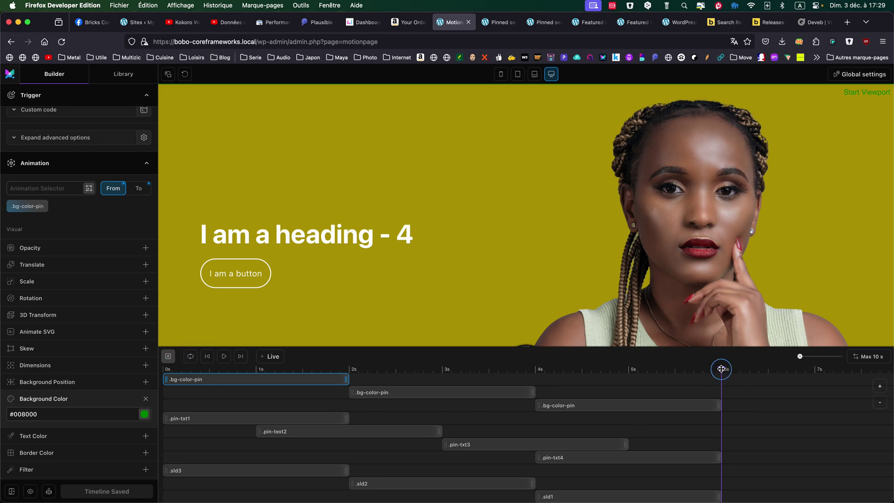
left_click_drag(721, 369, 163, 369)
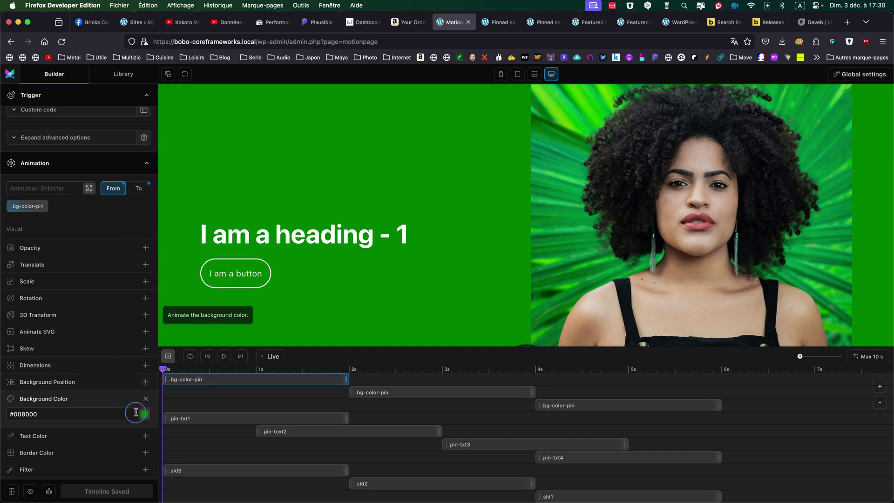
Read the .bg-color-pin colour steps: #008000, #A52A2A, #8A2BE2, ending at #a79006
left_click(136, 188)
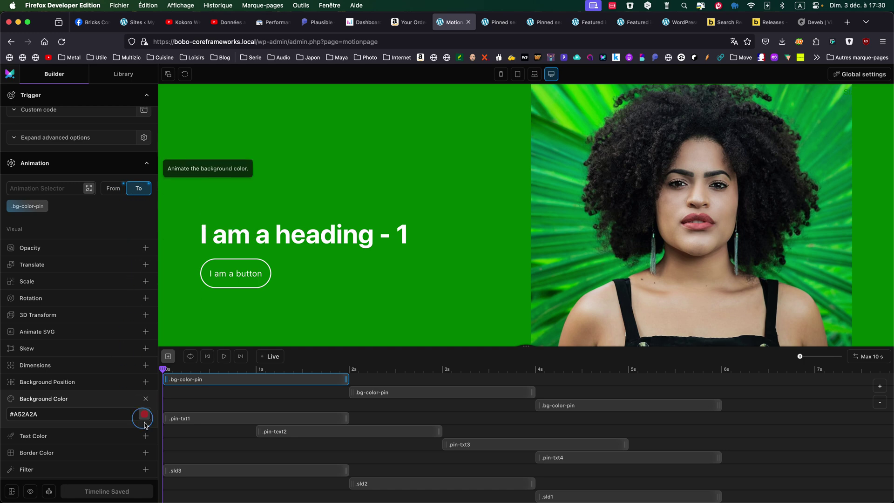
left_click(367, 394)
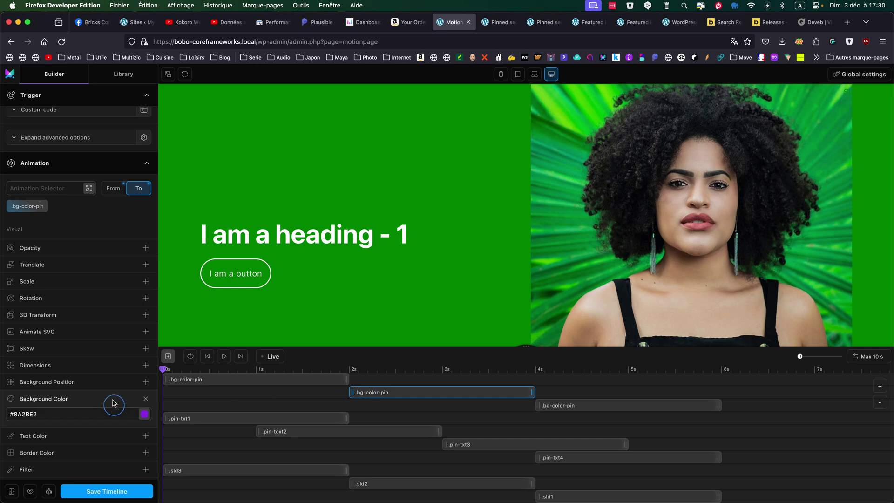
left_click(113, 188)
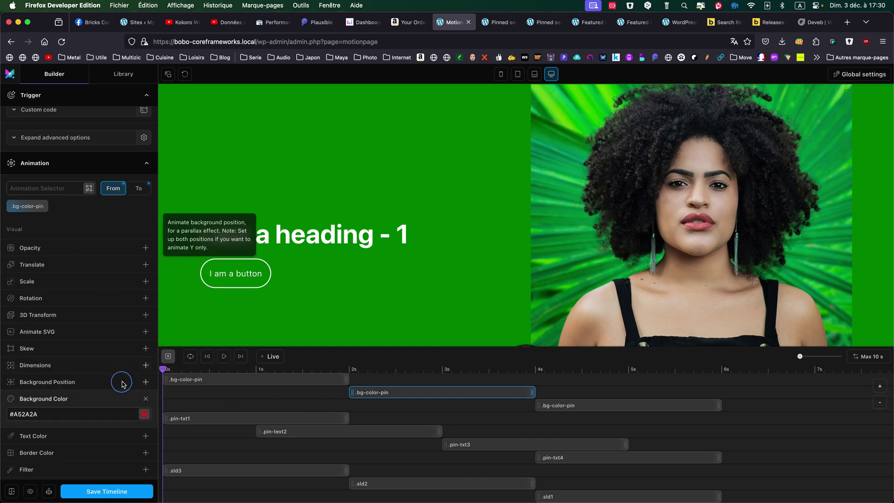
left_click(139, 188)
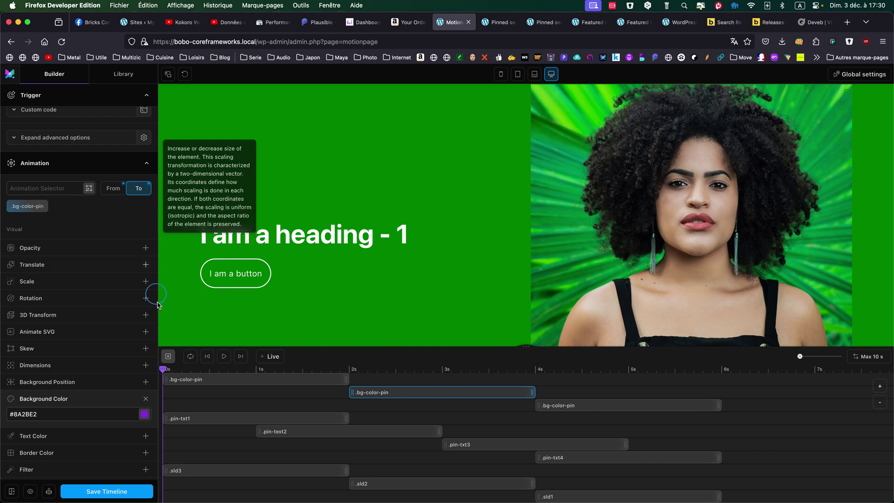
left_click(566, 404)
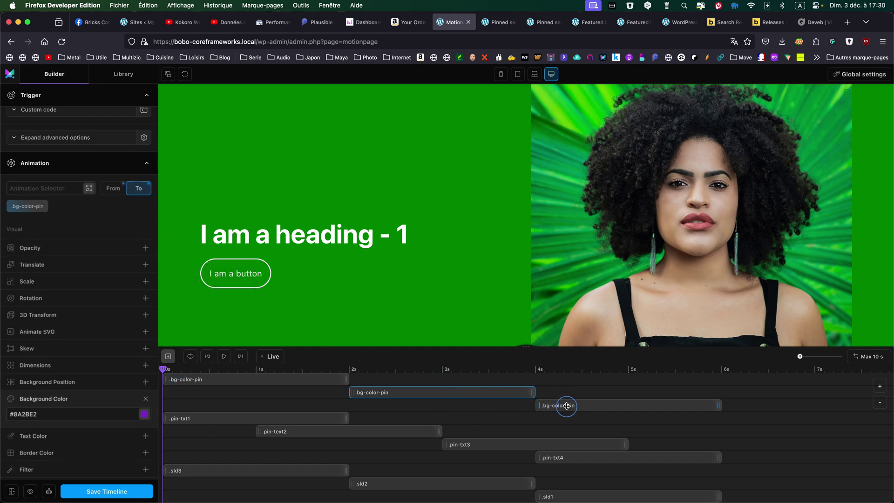
left_click(116, 191)
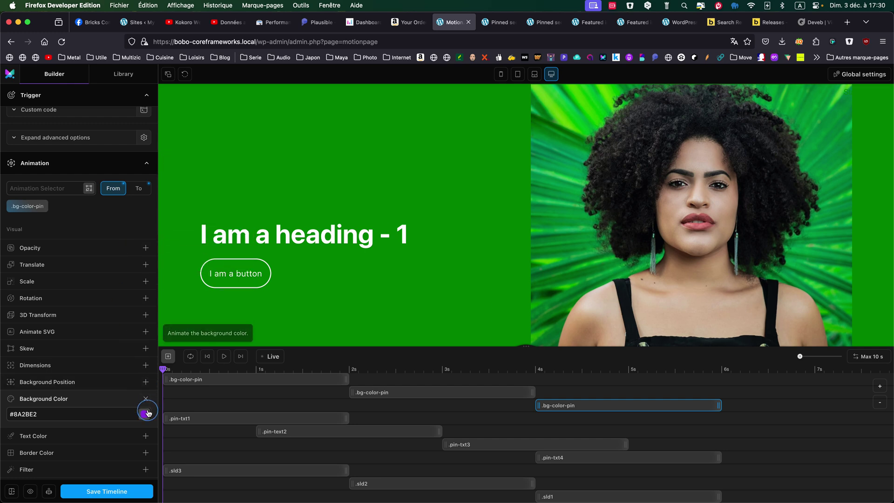
left_click(138, 189)
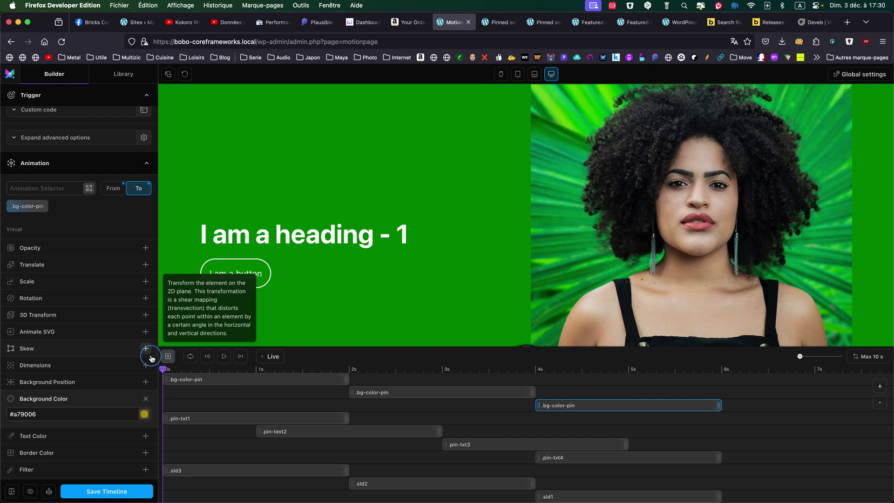
Compare the From/To Translate Y offsets of the .pin-txt1 and .pin-text2 slide-up tweens
left_click(204, 418)
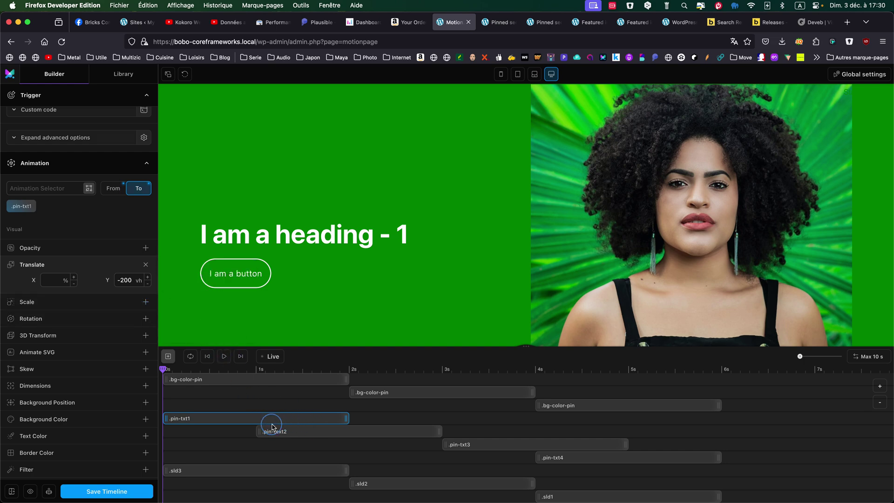
left_click(285, 430)
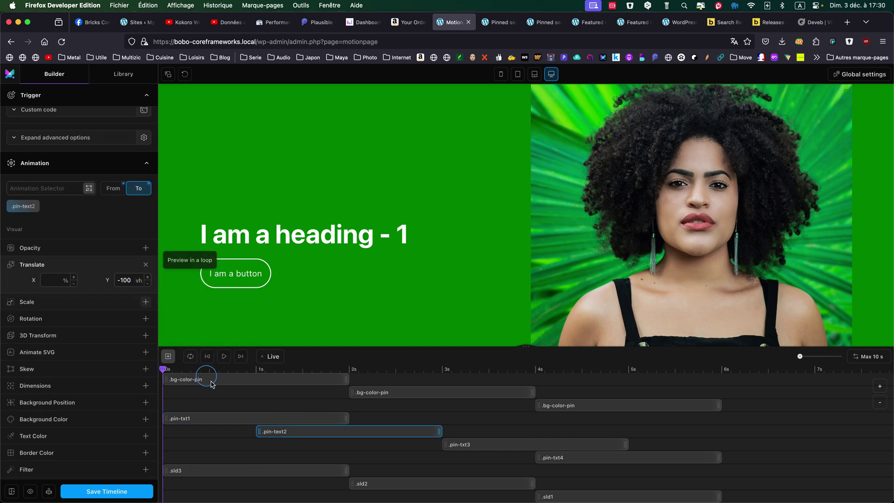
left_click(245, 420)
left_click(293, 433)
left_click(120, 195)
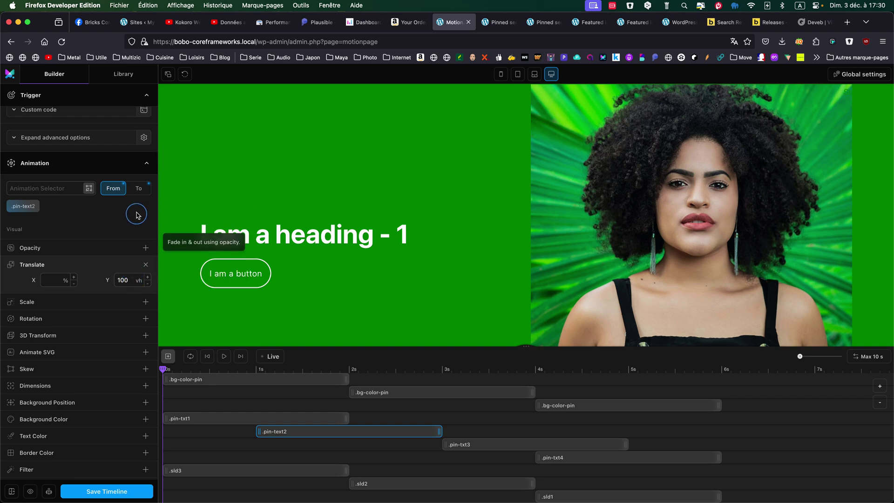
left_click(139, 195)
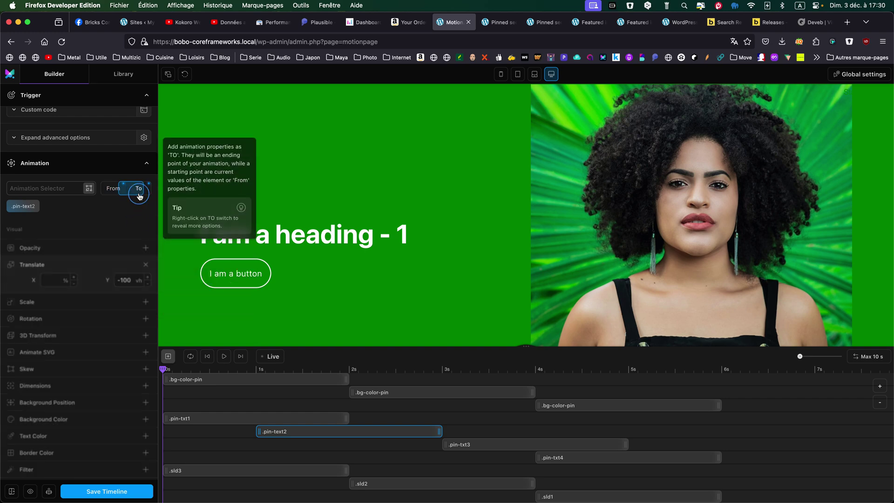
left_click(253, 420)
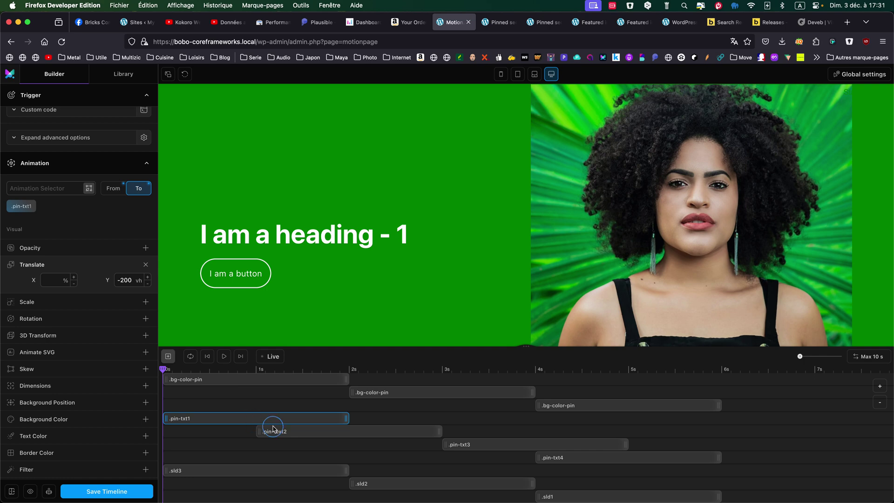
left_click(291, 431)
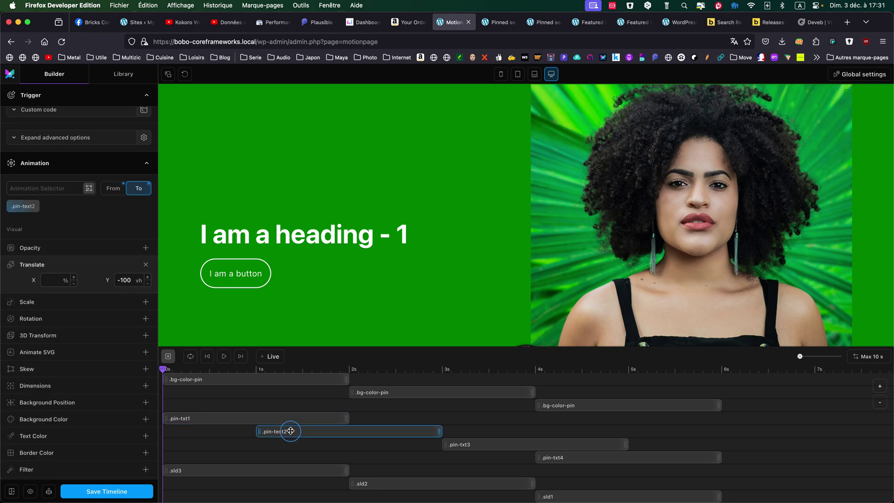
left_click(119, 198)
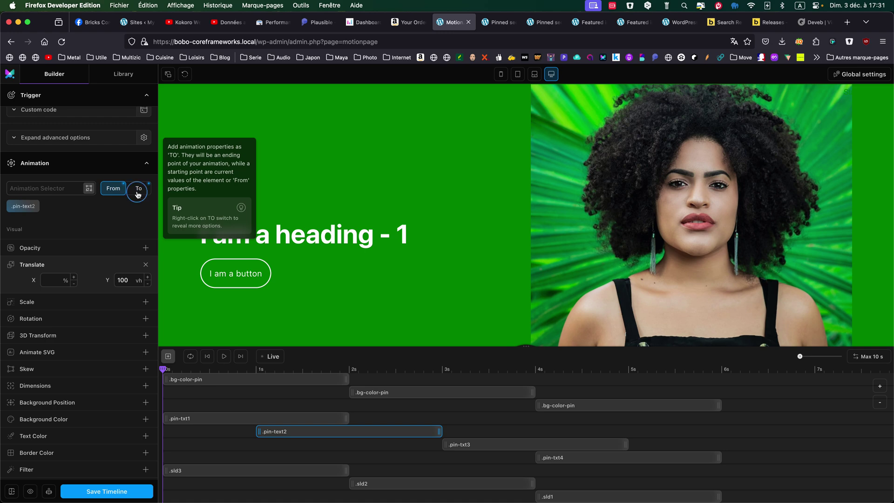
left_click(137, 193)
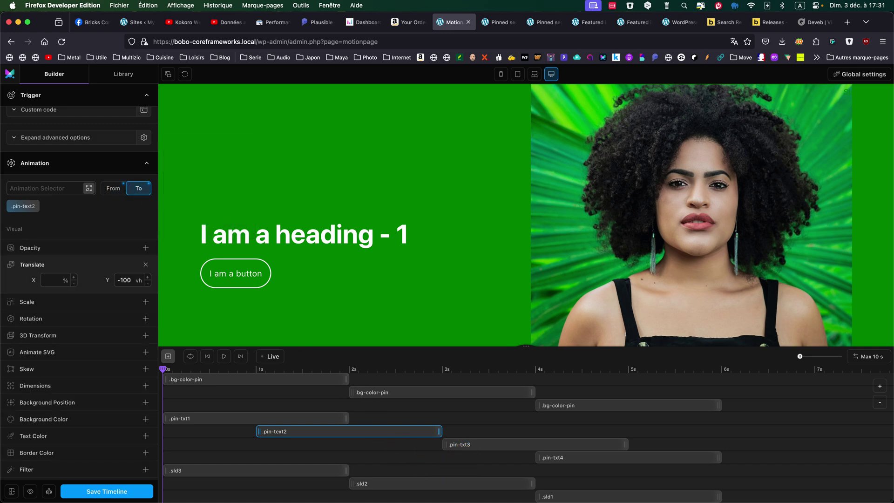
Make .pin-txt4 animate From Translate Y 200vh after checking the .pin-txt3 tween
left_click(464, 445)
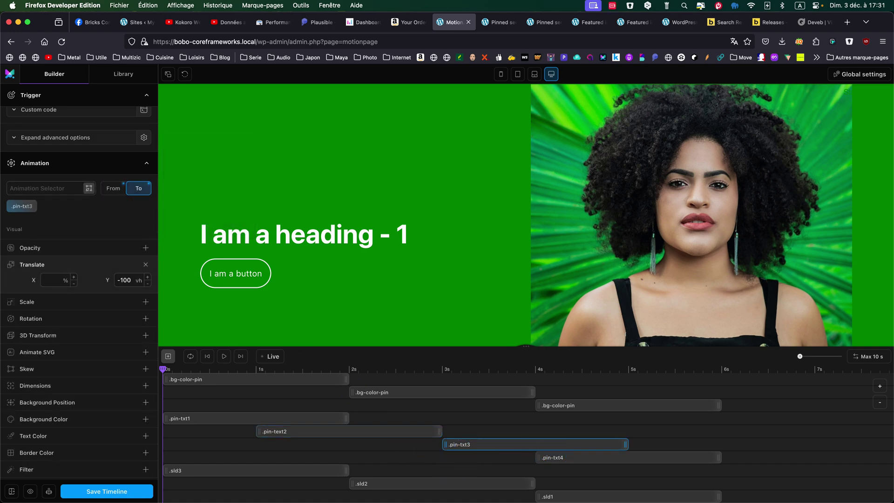
left_click(556, 456)
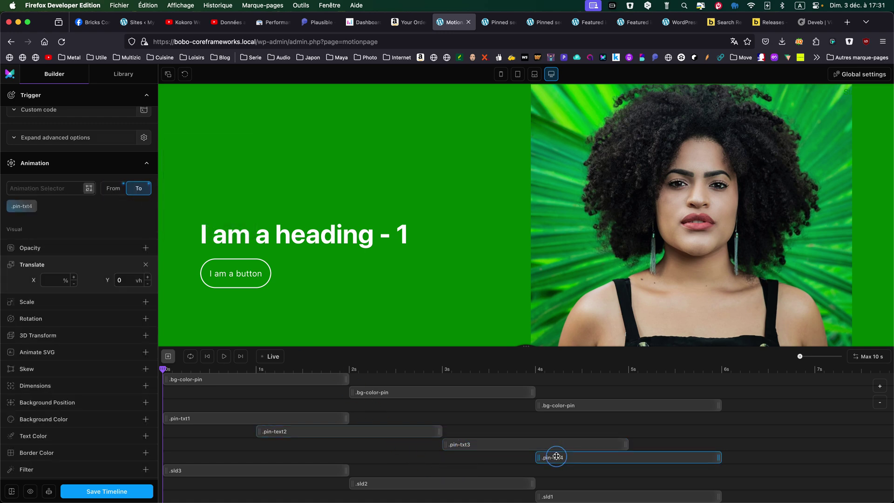
left_click(119, 192)
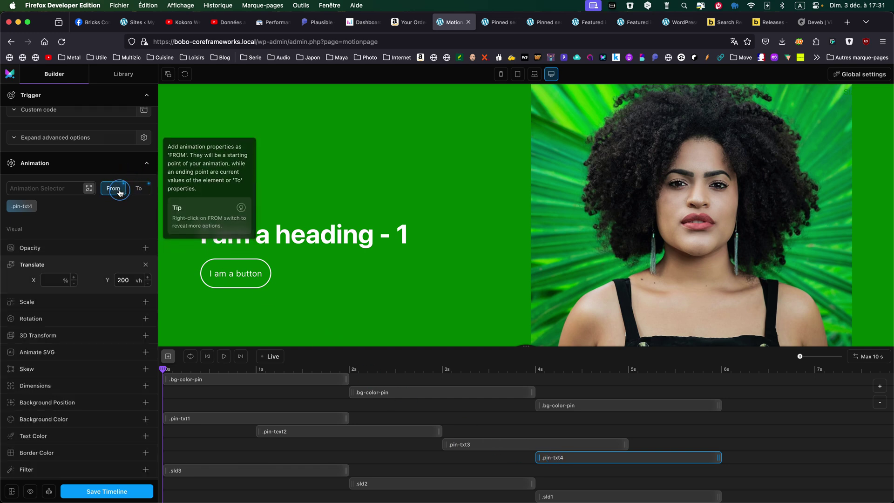
left_click(131, 279)
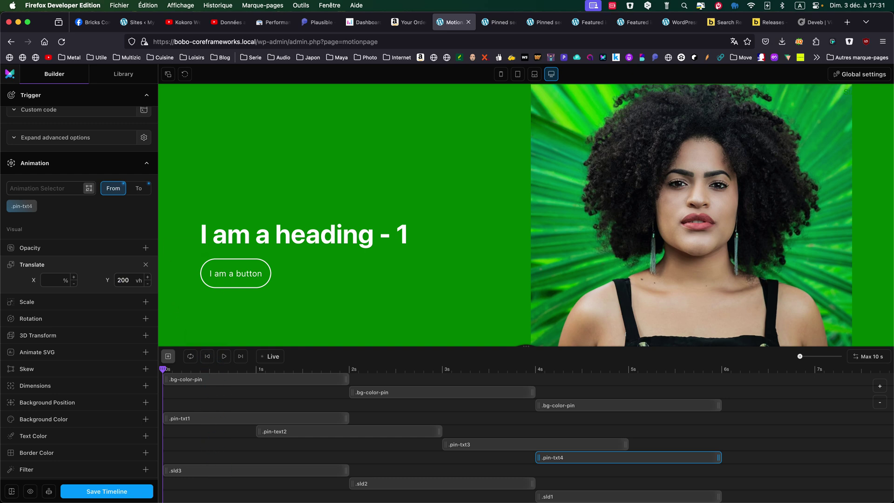
left_click(218, 470)
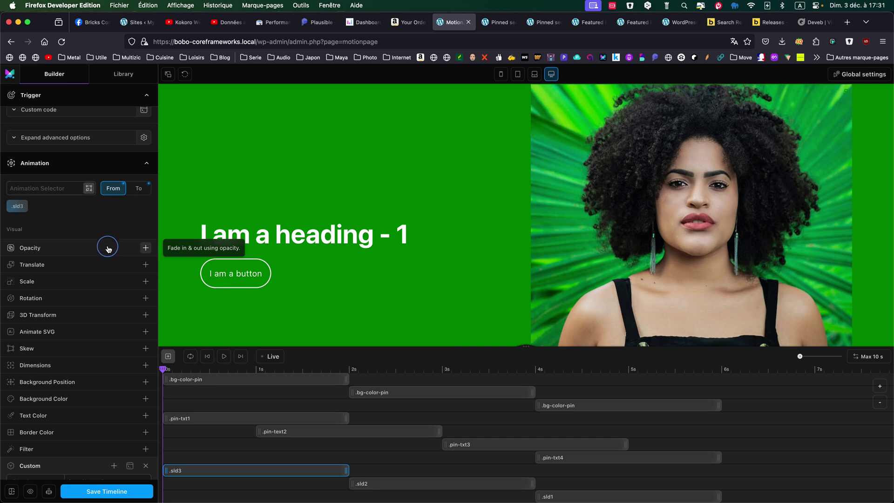
Give .sld3 a clipPath from inset(0 0 0 0) to inset(0 0 100% 0) and scrub the preview
scroll(106, 249, "down", 4)
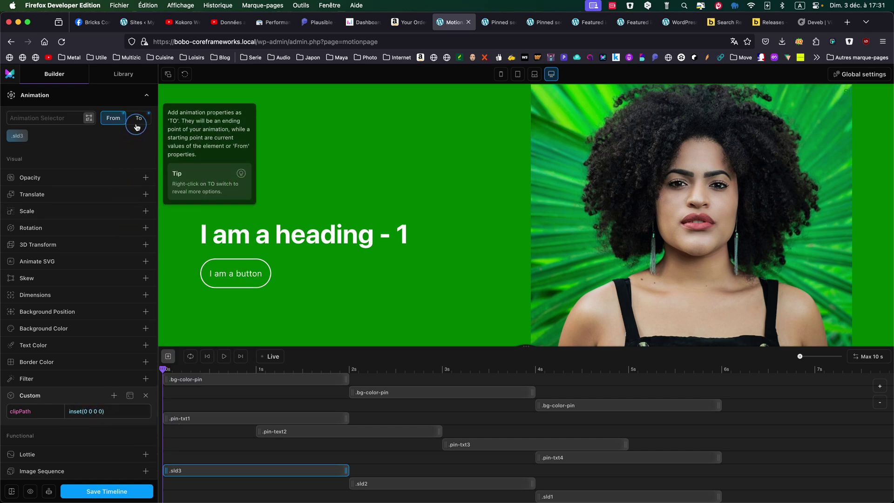
left_click(136, 124)
left_click(89, 413)
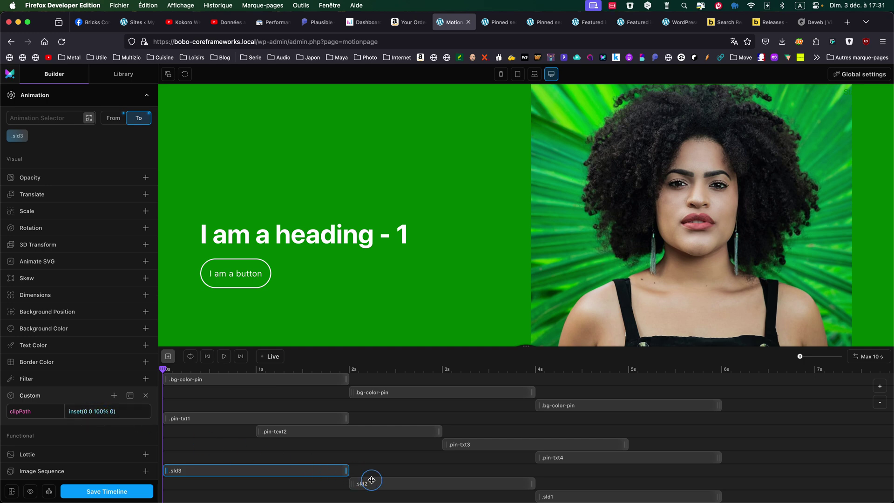
left_click_drag(162, 367, 719, 368)
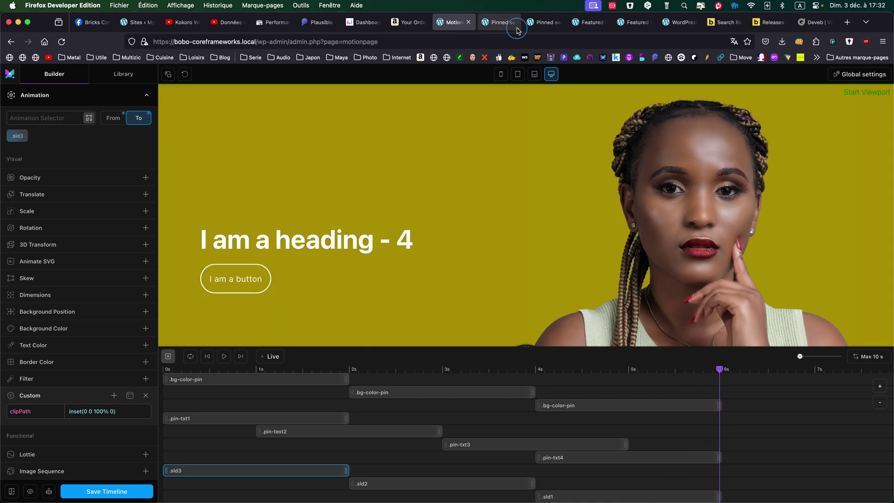
Open the live pinned-sections page and enable Responsive Design Mode at 568×320
left_click(555, 24)
scroll(472, 138, "down", 10)
scroll(473, 138, "up", 15)
right_click(726, 154)
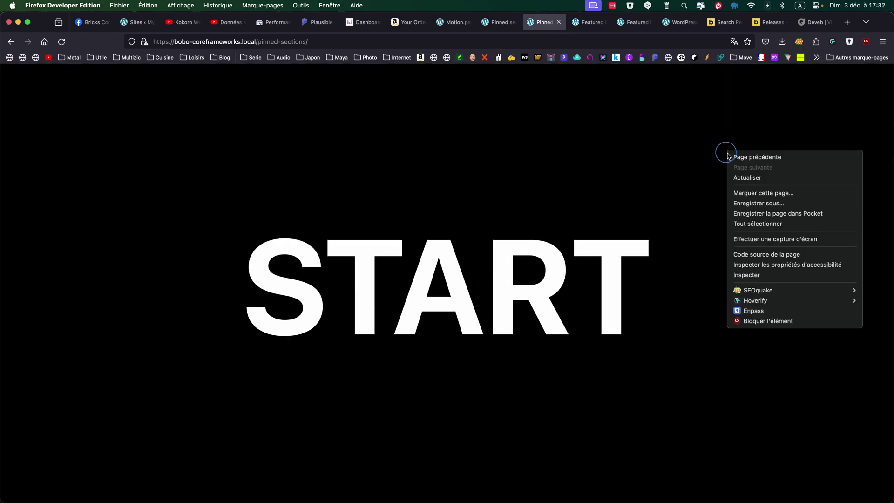
left_click(768, 331)
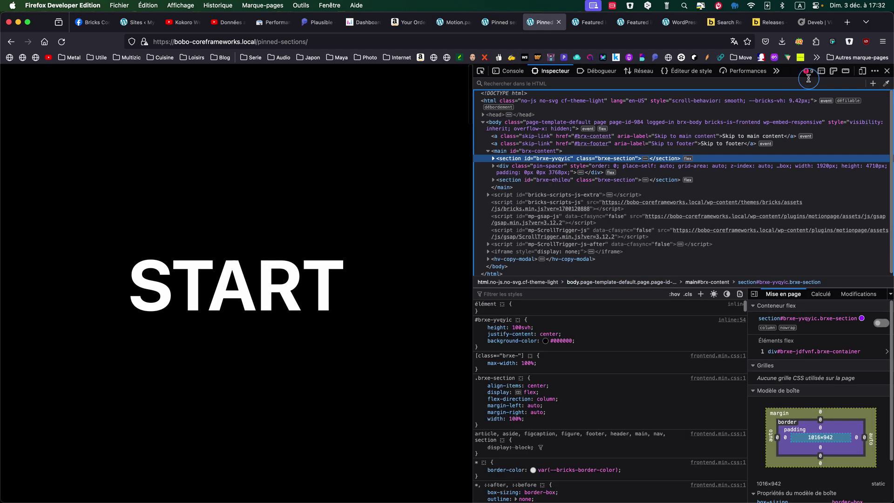
left_click(862, 71)
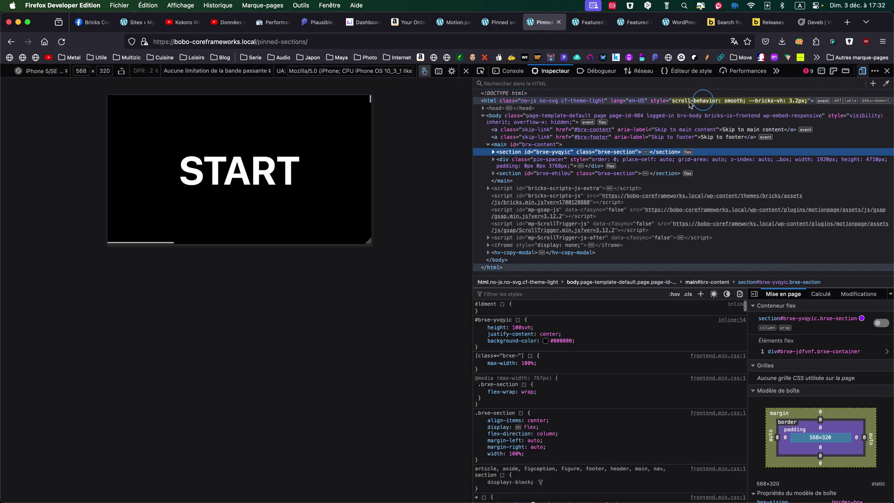
scroll(342, 180, "down", 4)
scroll(340, 180, "down", 3)
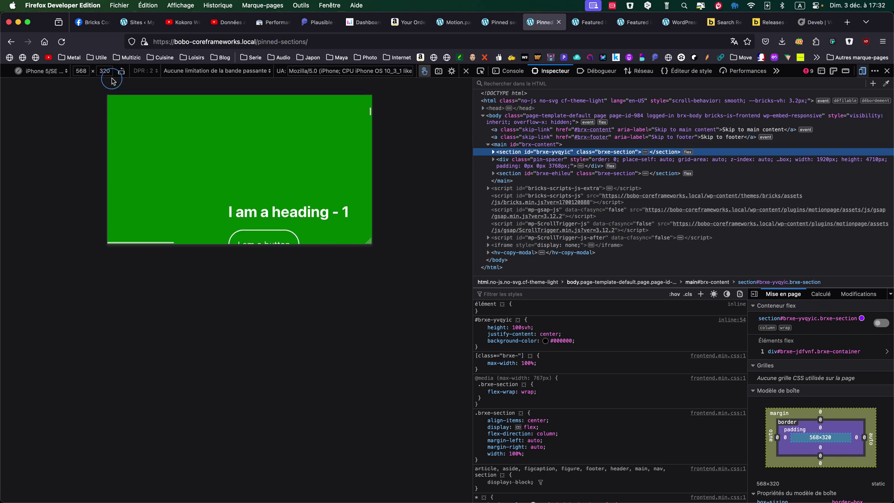
Reload the phone viewport and scroll through headings 1–4 with their image wipes
left_click(61, 41)
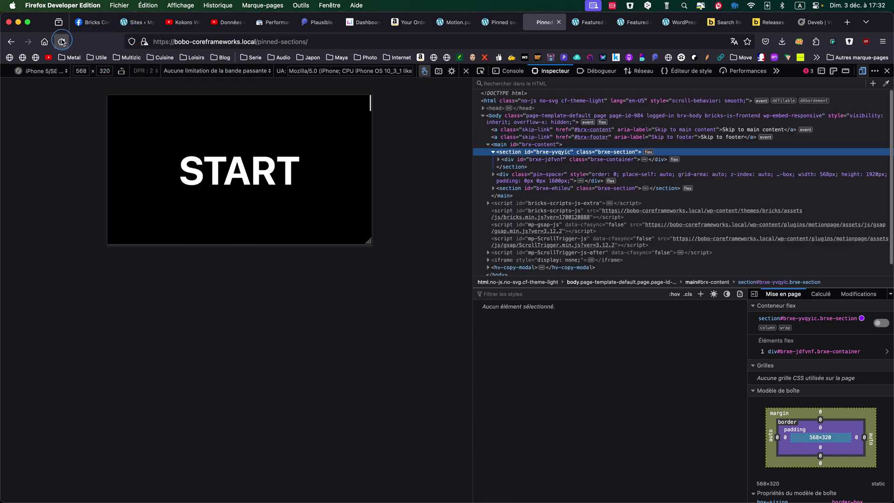
scroll(266, 152, "down", 5)
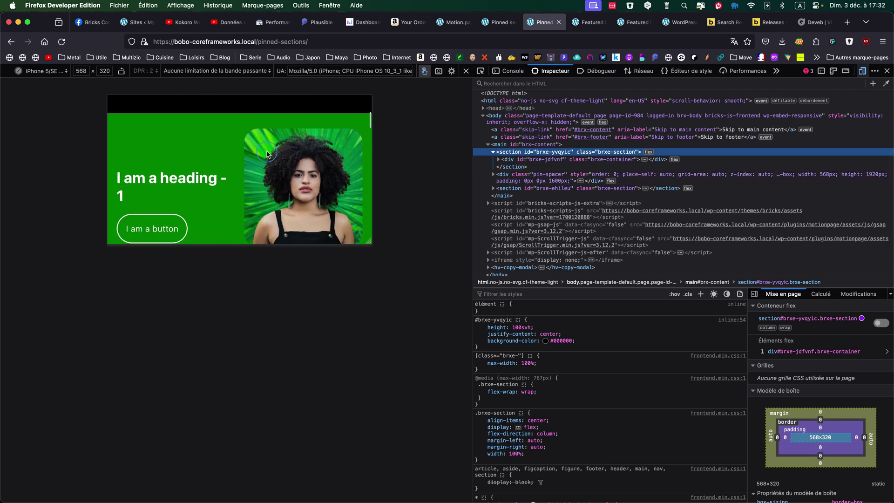
scroll(267, 151, "down", 5)
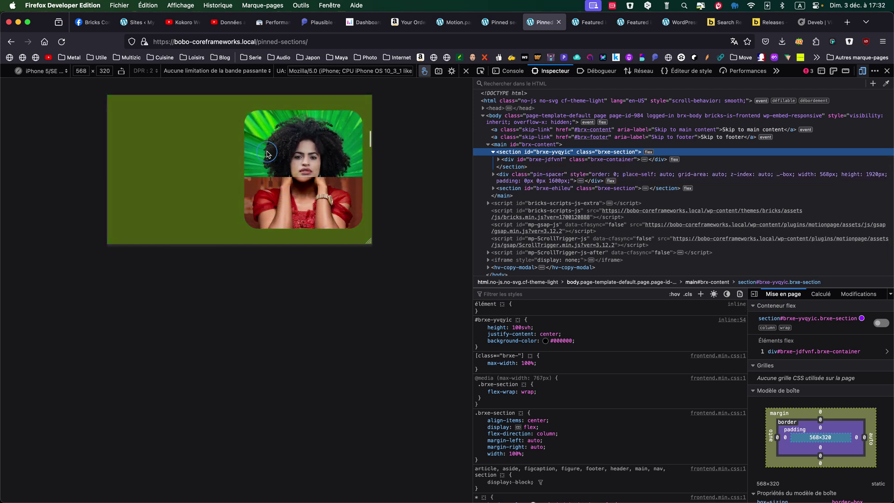
scroll(266, 151, "down", 5)
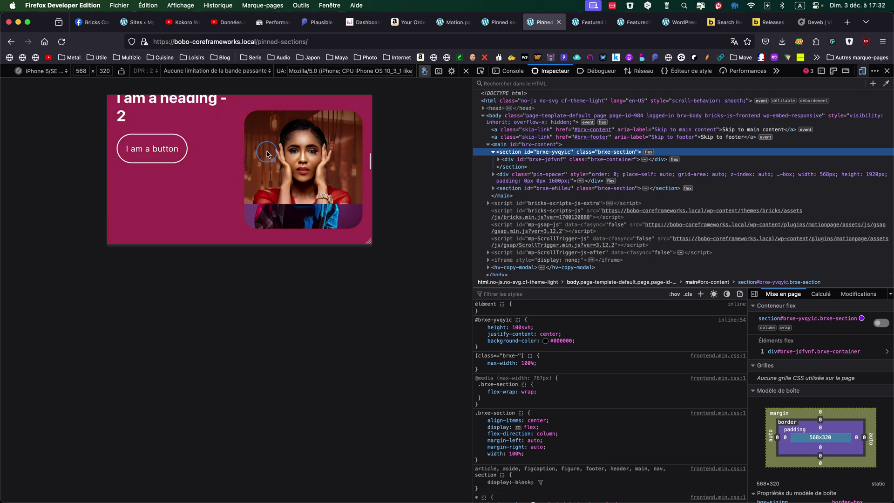
scroll(267, 154, "down", 5)
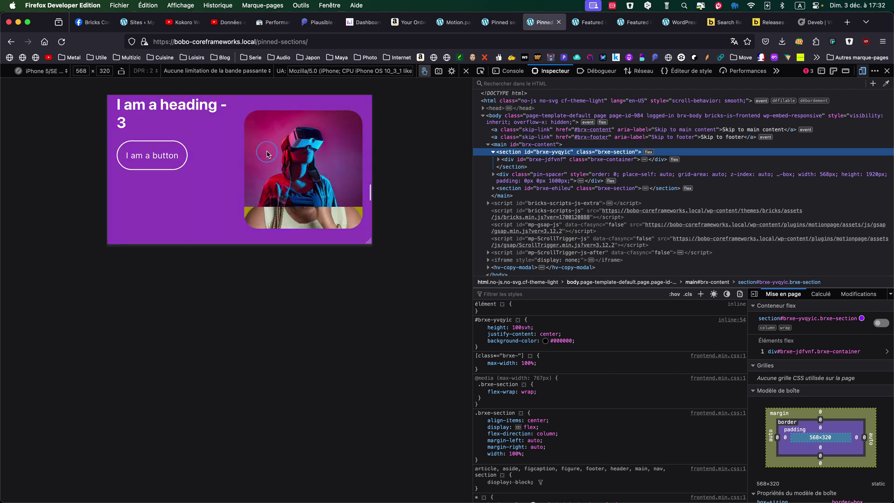
scroll(267, 154, "down", 5)
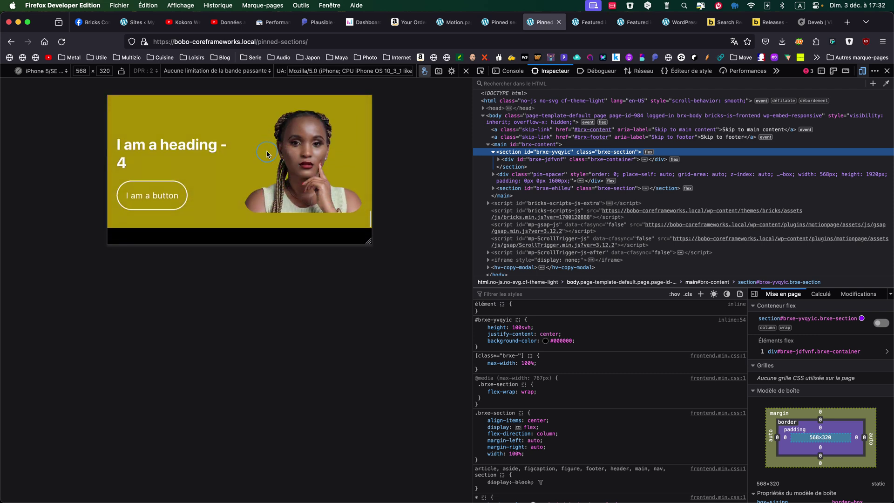
scroll(267, 154, "down", 2)
scroll(267, 154, "up", 5)
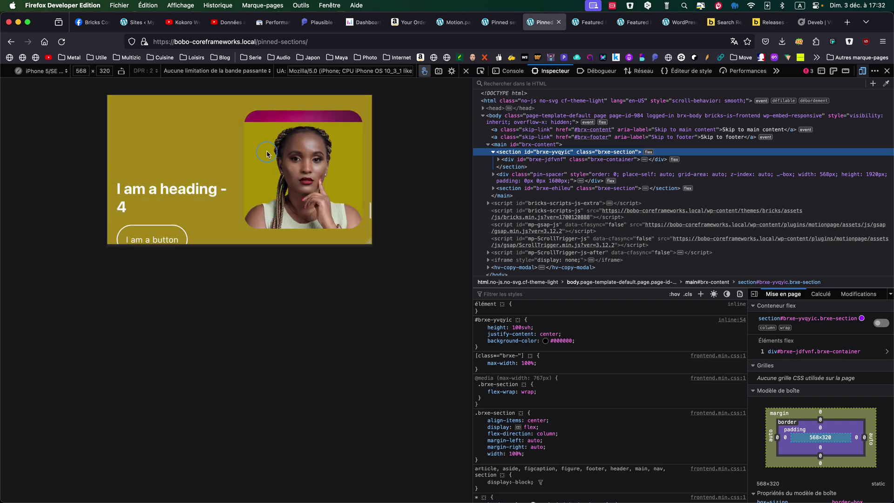
scroll(267, 154, "up", 3)
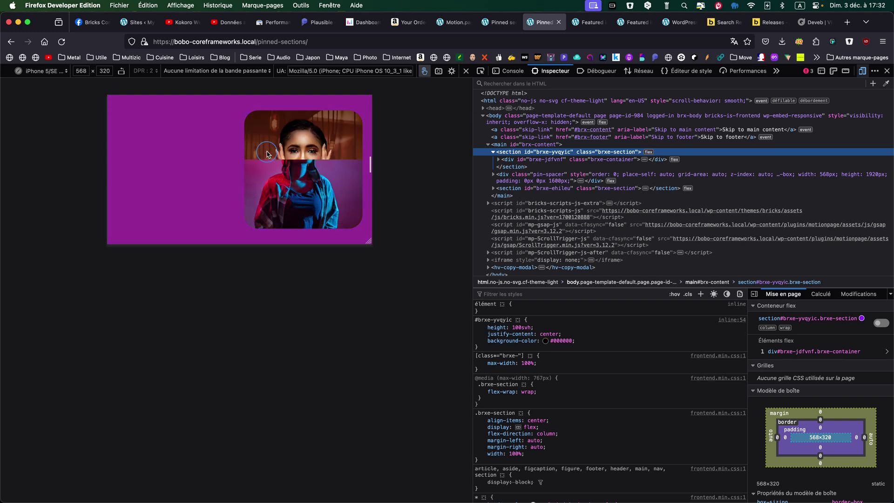
Turn off Responsive Design Mode, close DevTools and scroll back to the START section
left_click(863, 71)
left_click(886, 70)
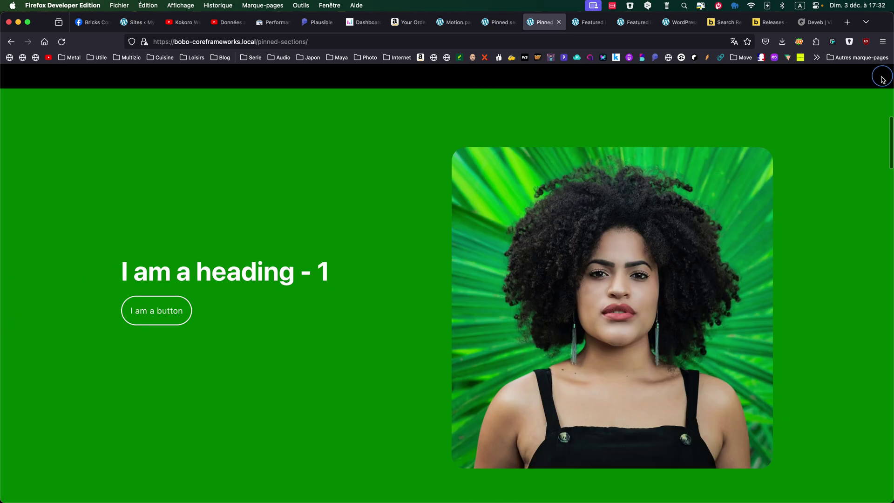
scroll(511, 241, "up", 5)
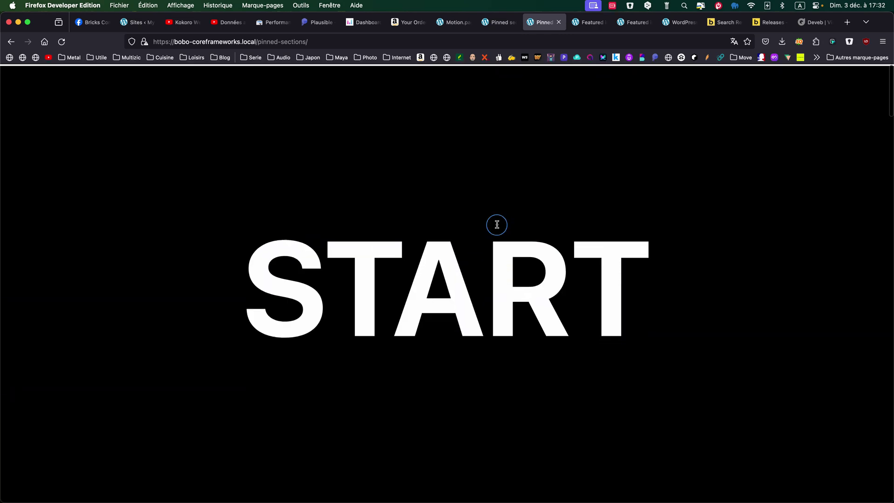